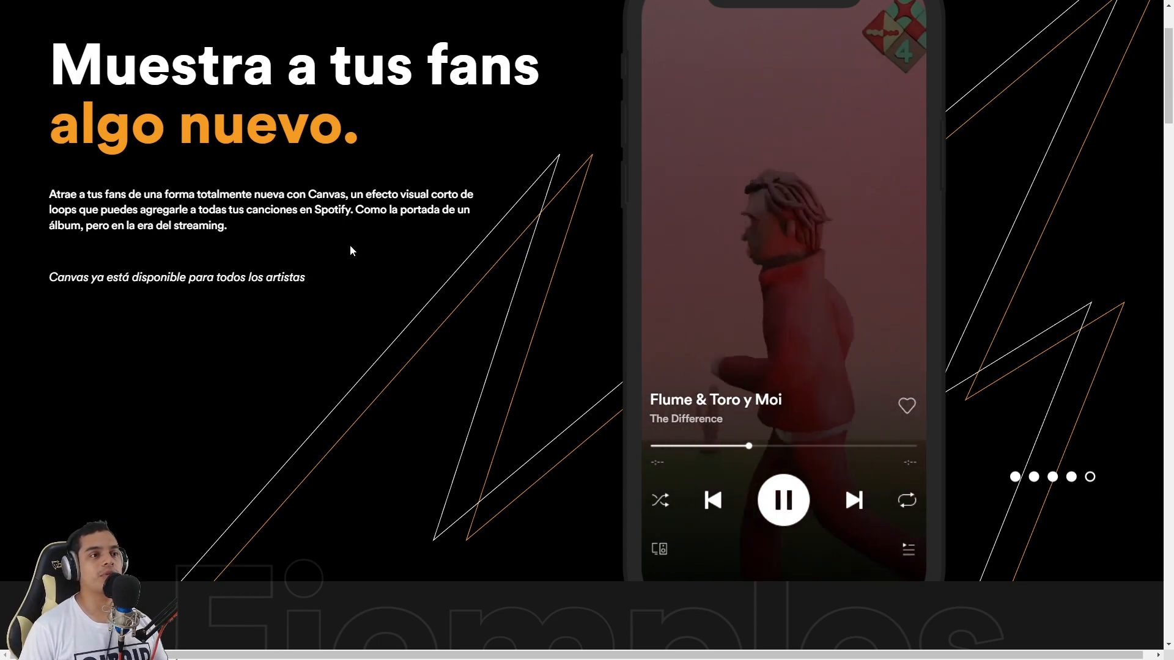
- Examine the Spotify Canvas introduction and the looping visuals shown in its phone preview
scroll(427, 295, down, 2)
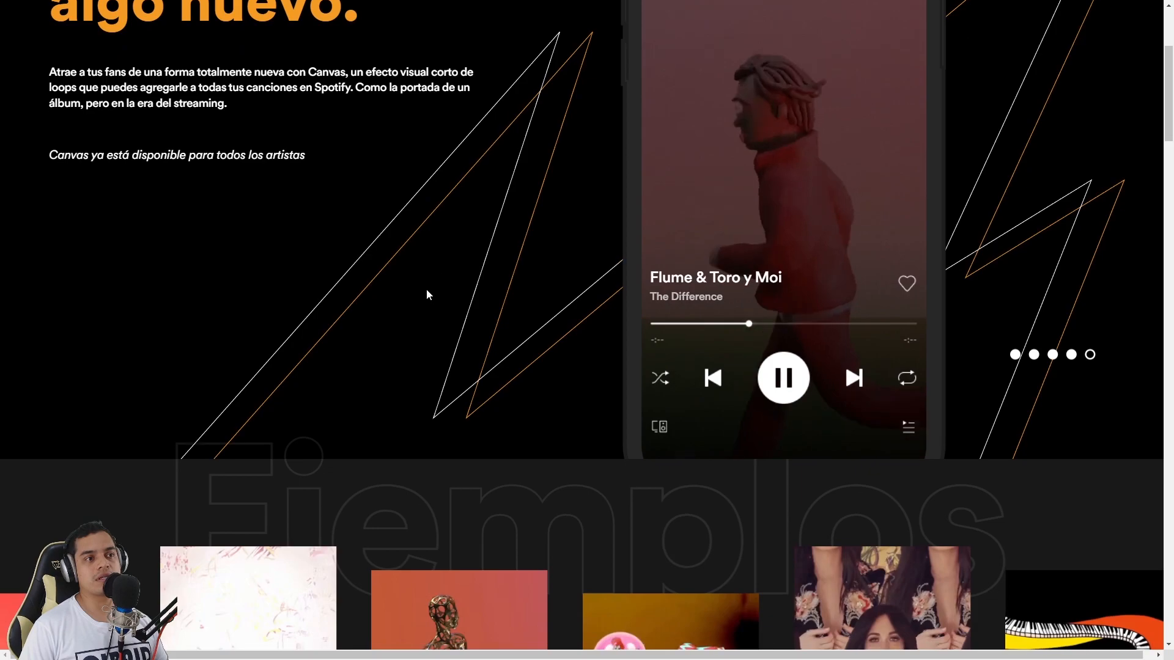
scroll(427, 294, down, 5)
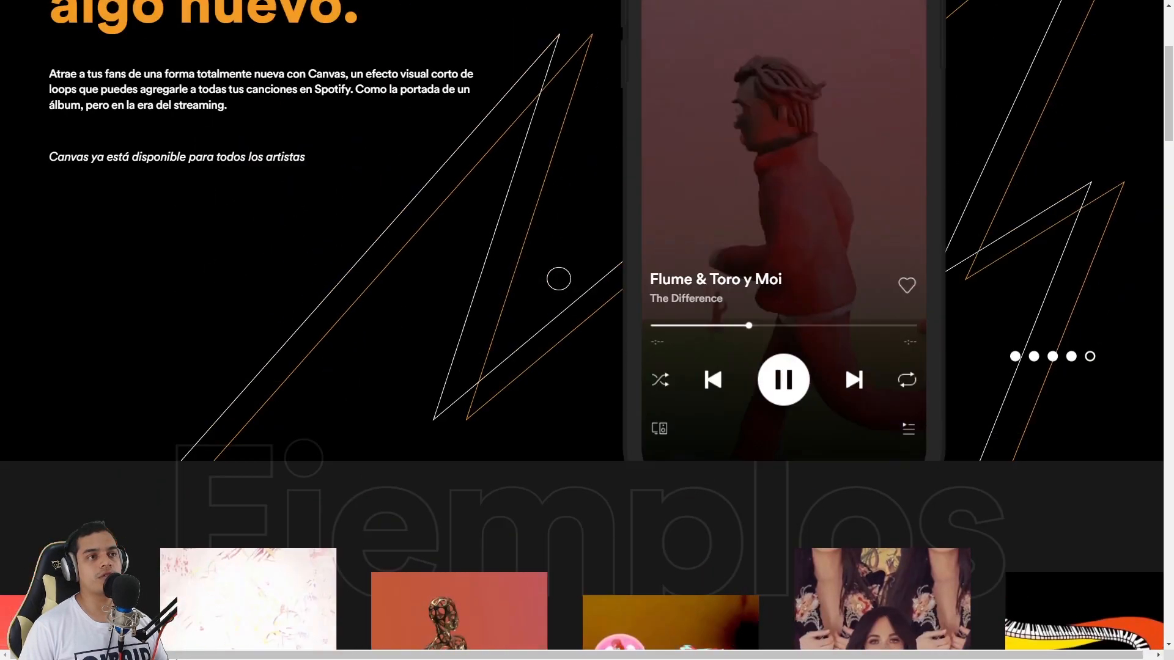
scroll(559, 279, up, 3)
scroll(498, 256, down, 2)
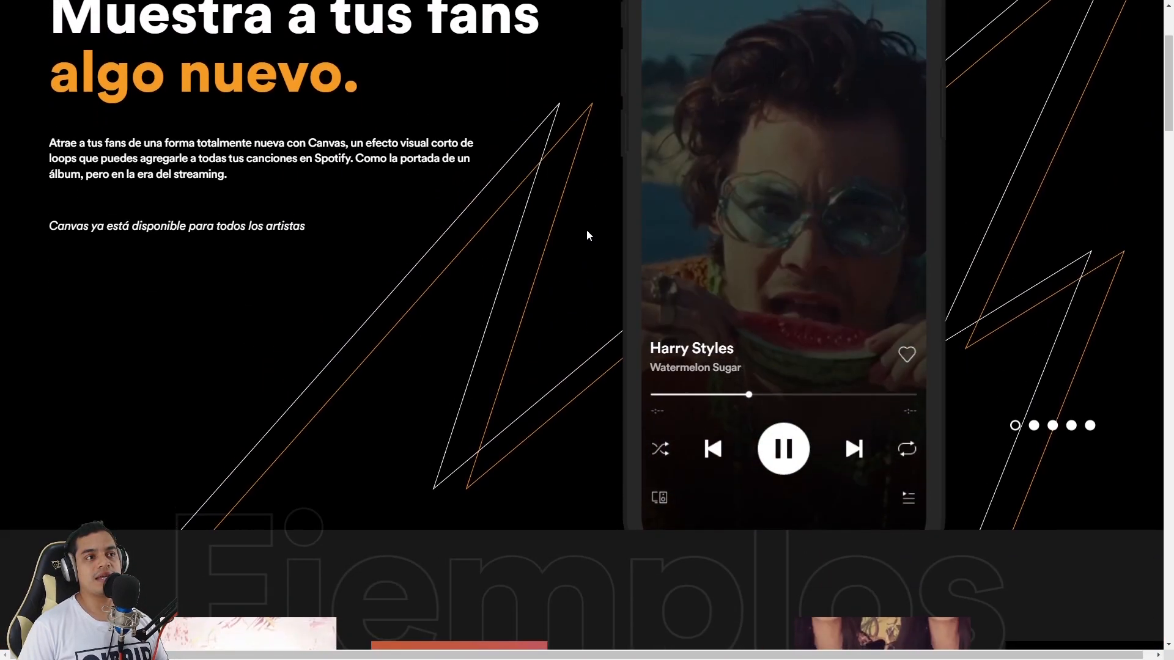
scroll(586, 236, up, 3)
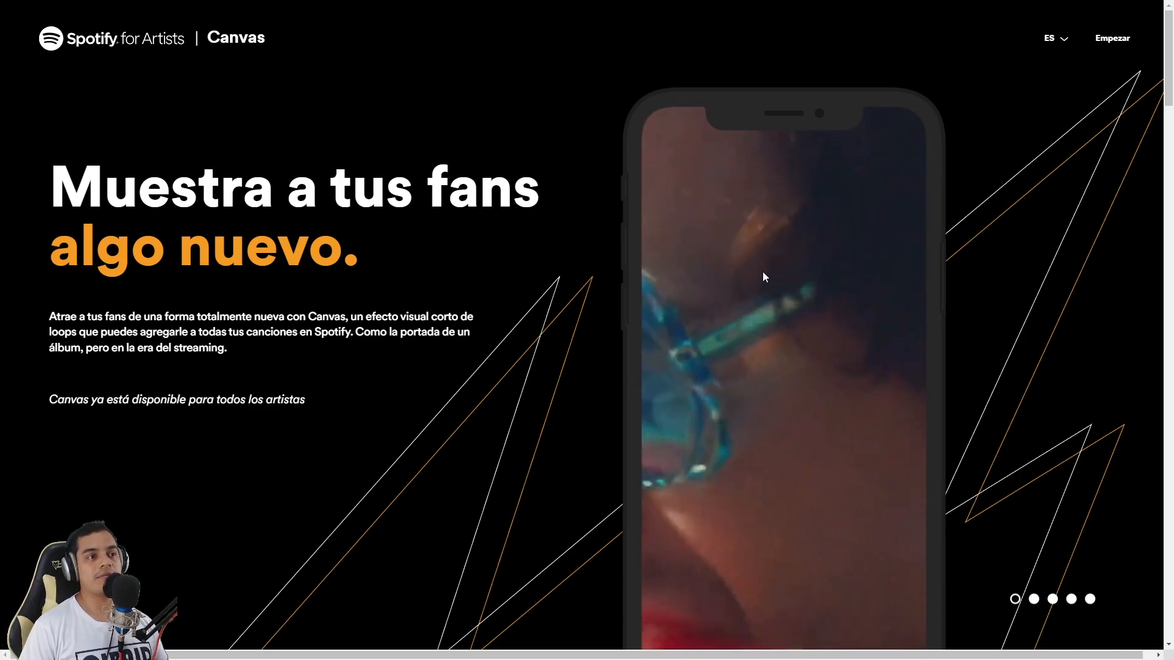
scroll(763, 276, down, 2)
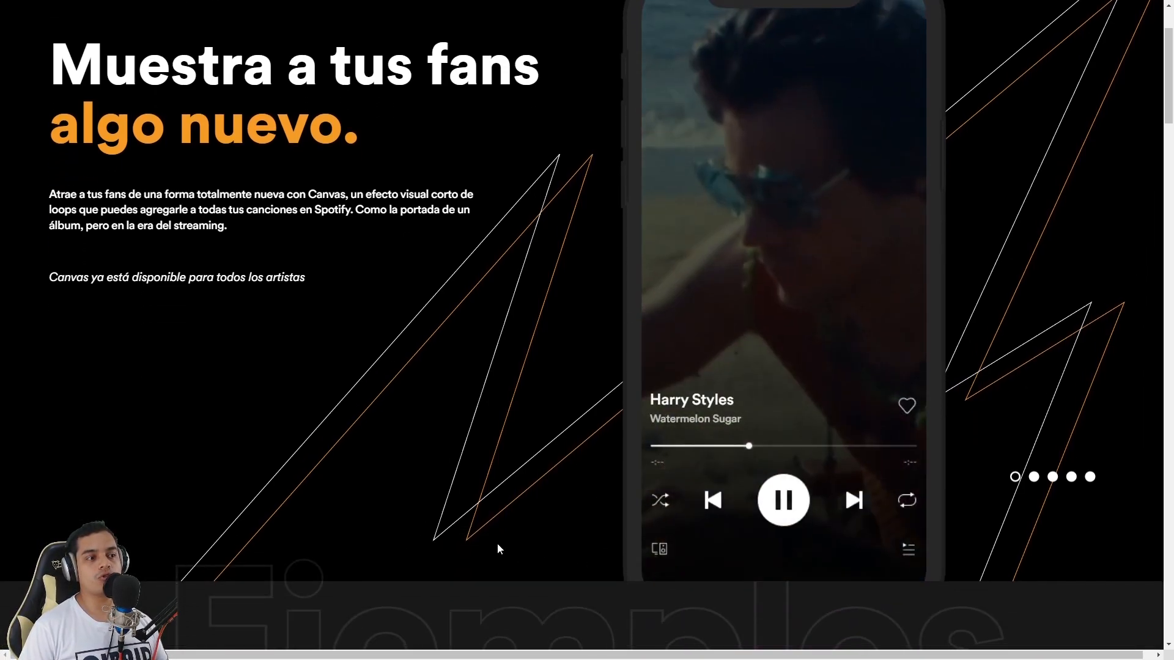
scroll(472, 489, up, 1)
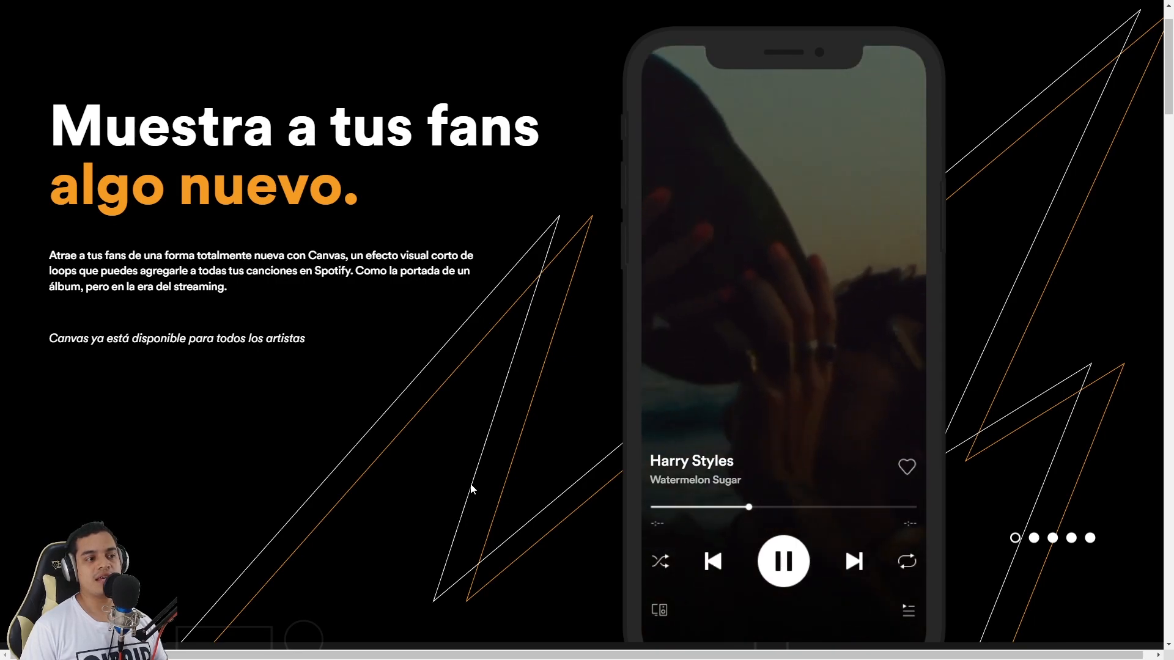
- Browse the Ejemplos gallery of artists' Canvas loops on the Spotify Canvas page
scroll(471, 490, down, 6)
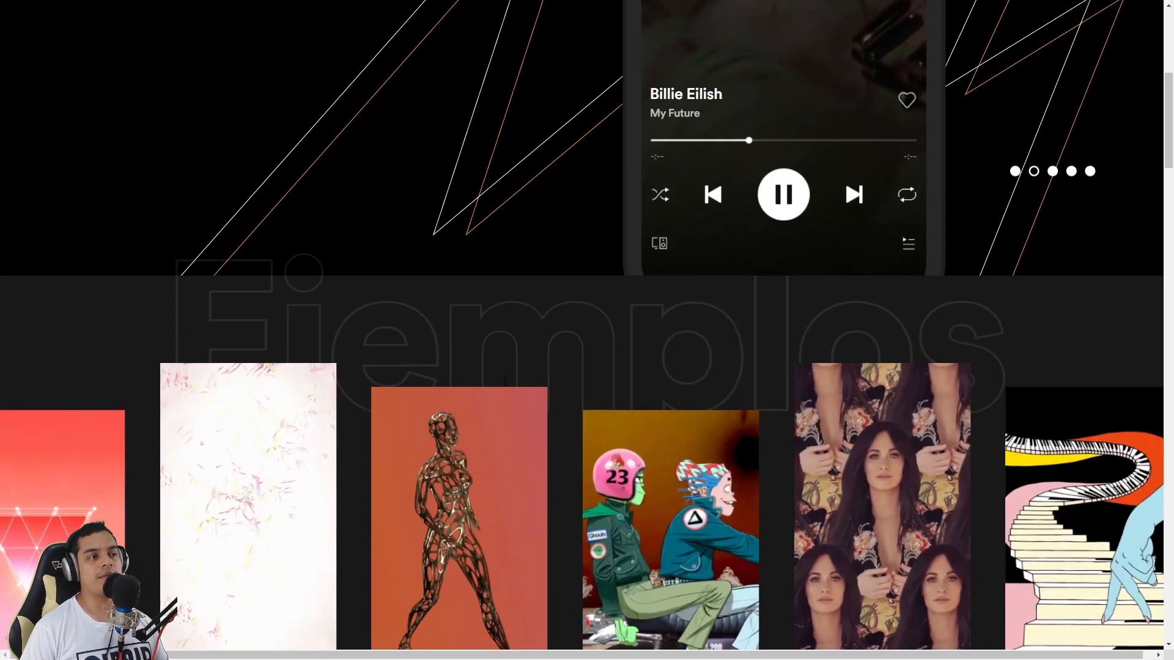
scroll(505, 380, down, 2)
scroll(660, 393, down, 10)
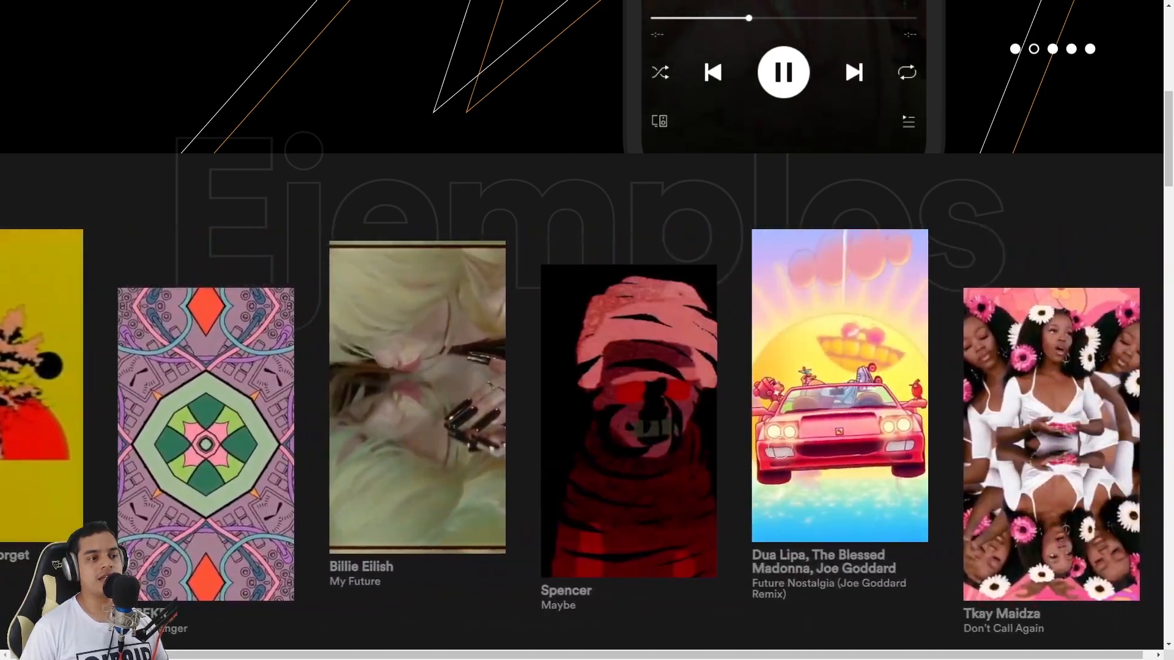
scroll(806, 386, up, 12)
scroll(806, 385, up, 14)
scroll(384, 437, up, 11)
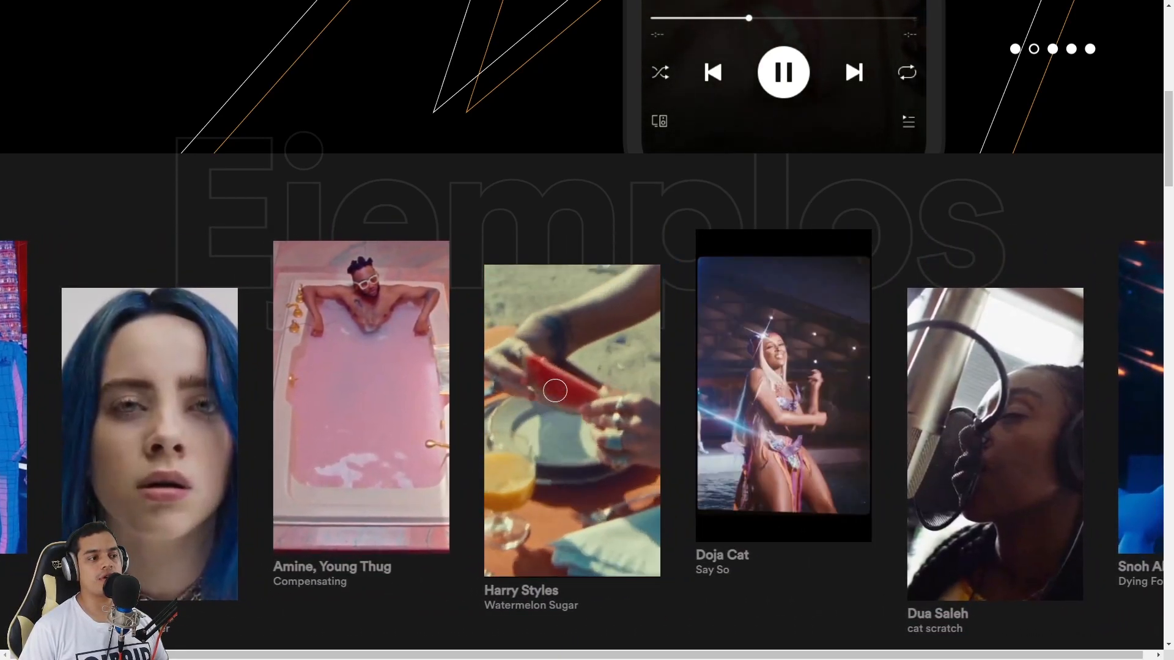
scroll(342, 397, up, 5)
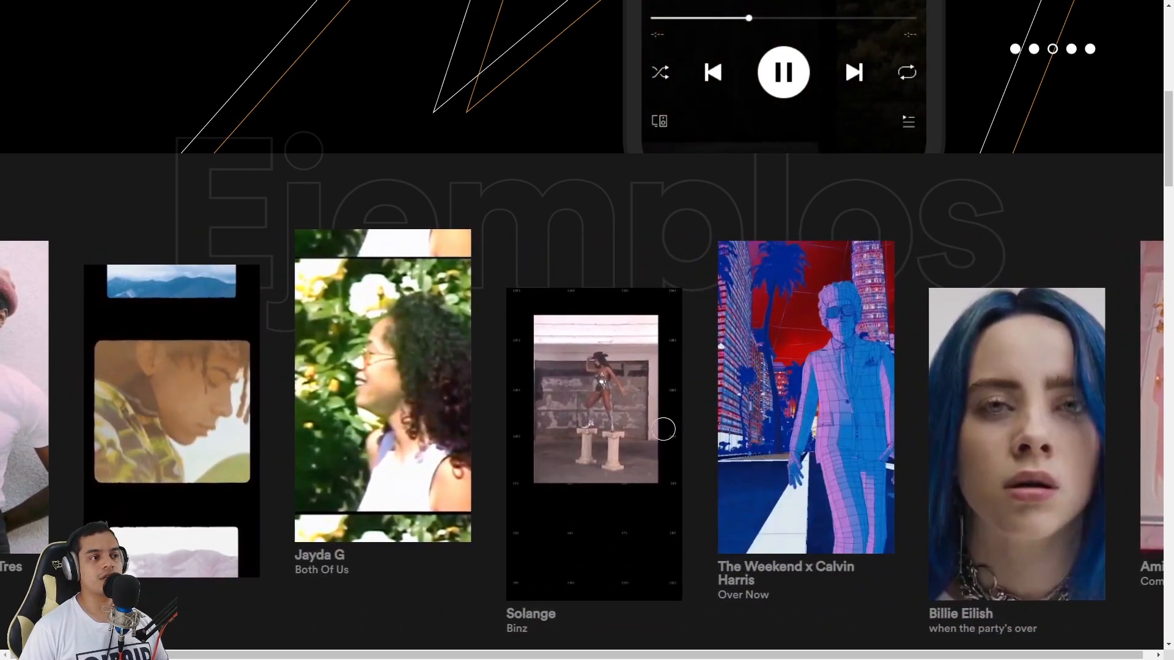
scroll(664, 429, up, 8)
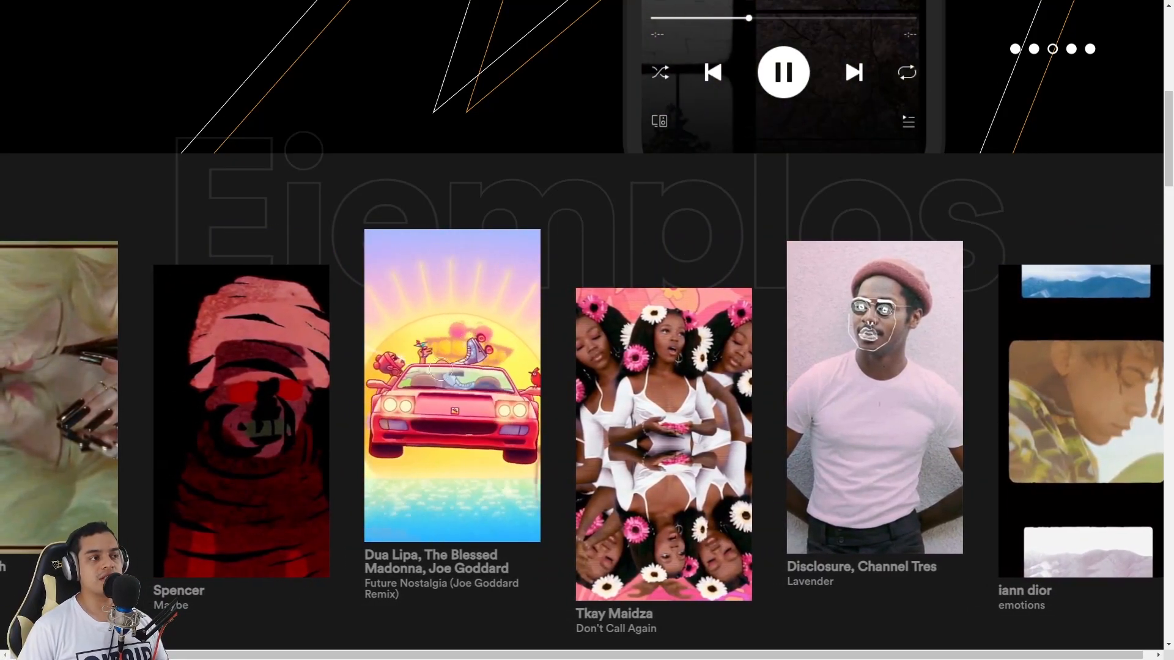
drag(439, 401, 742, 410)
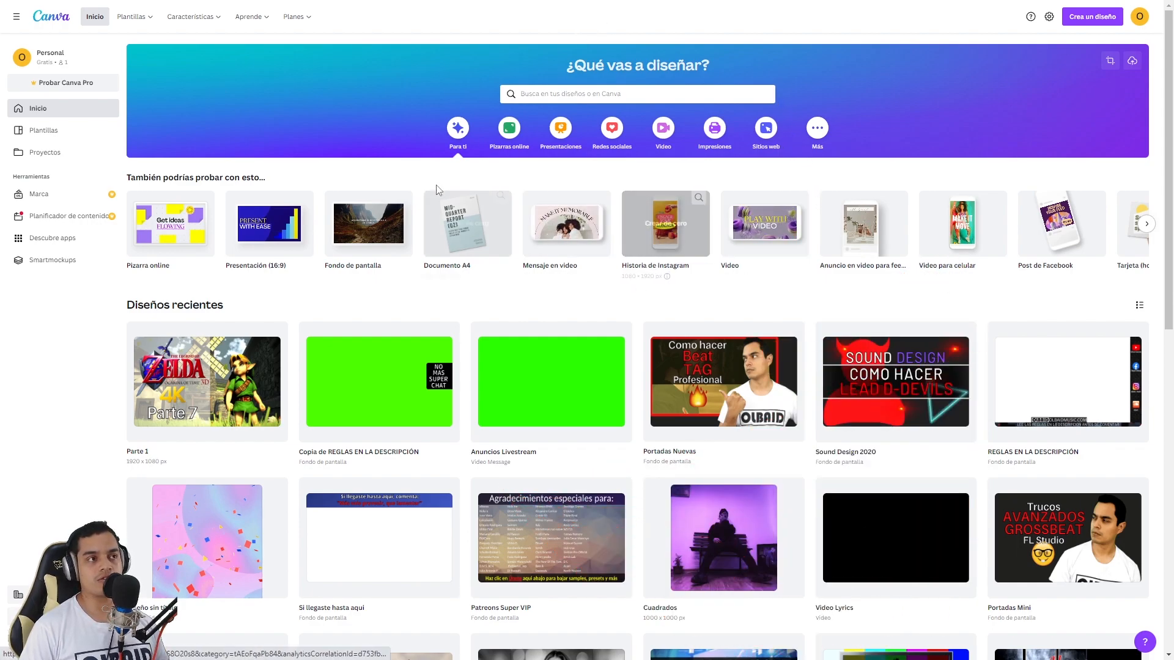
- Create a blank "Video para celular" design from Canva's video formats
click(663, 128)
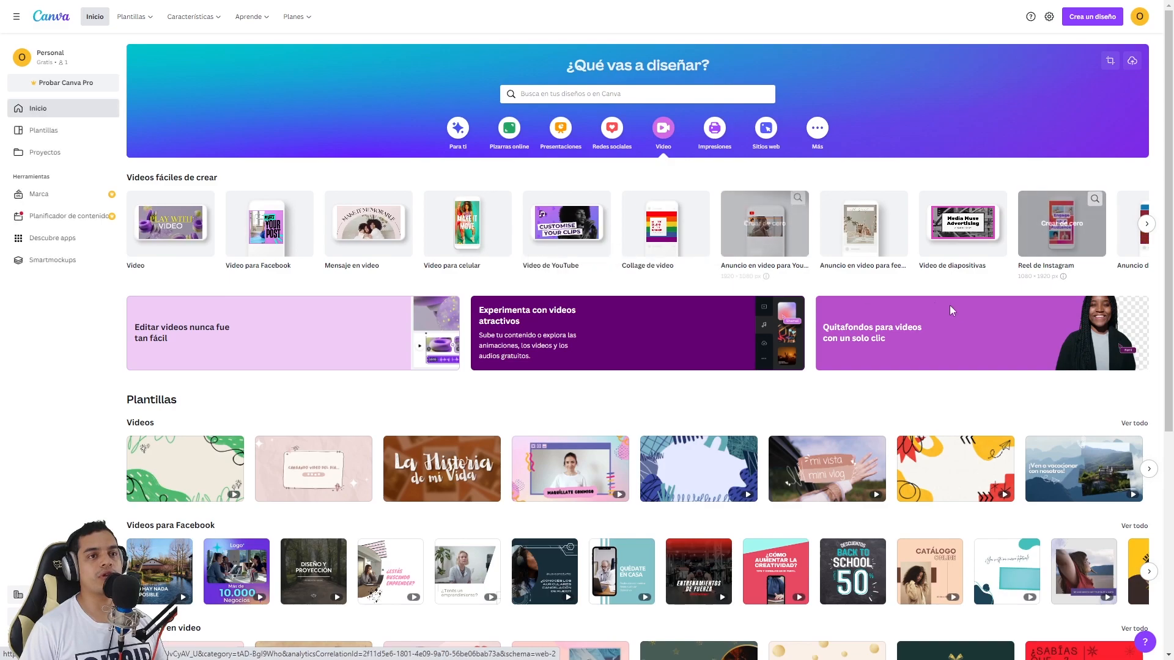
click(1145, 225)
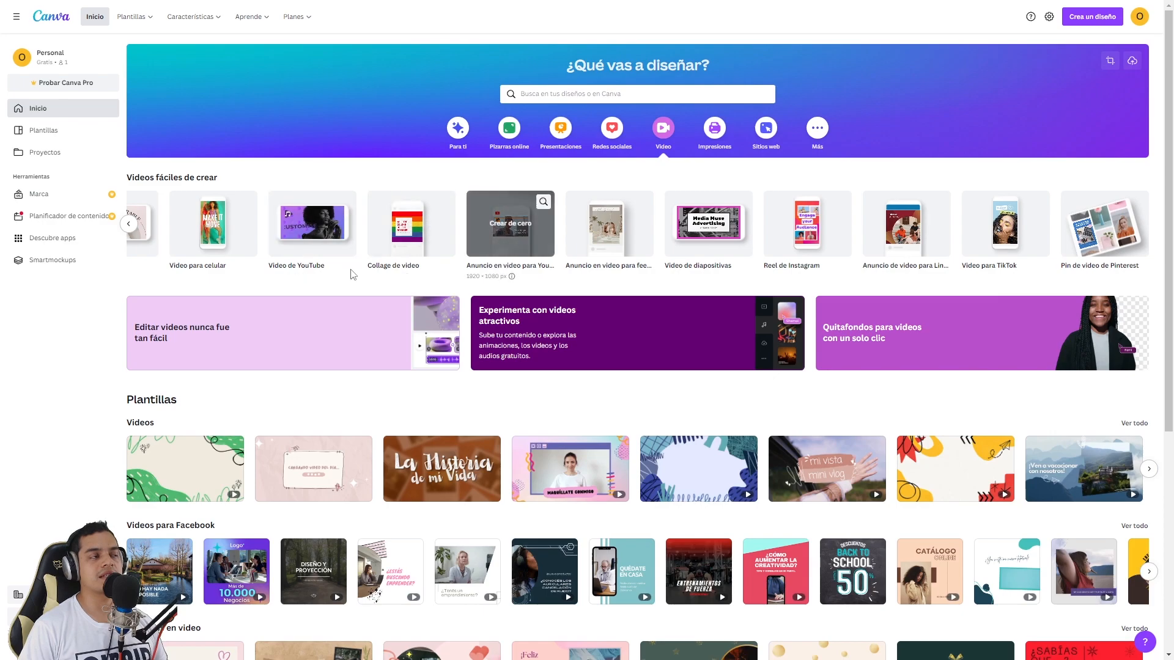
click(199, 233)
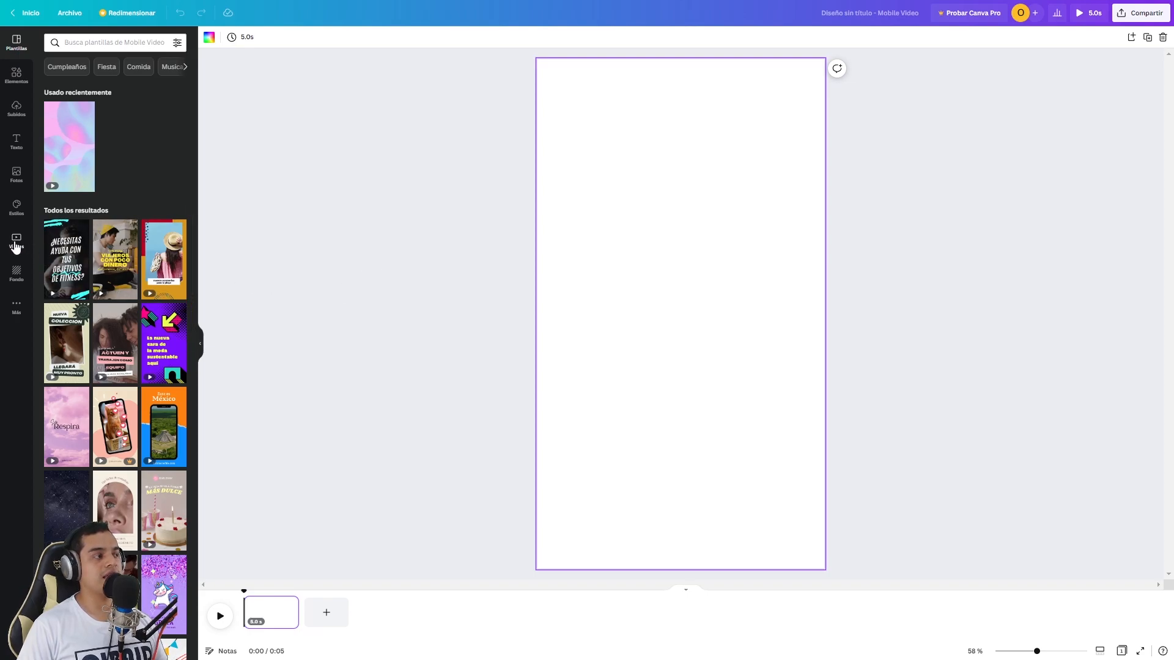
- Find the blue sky with clouds video template and apply it to the blank page
scroll(71, 150, down, 6)
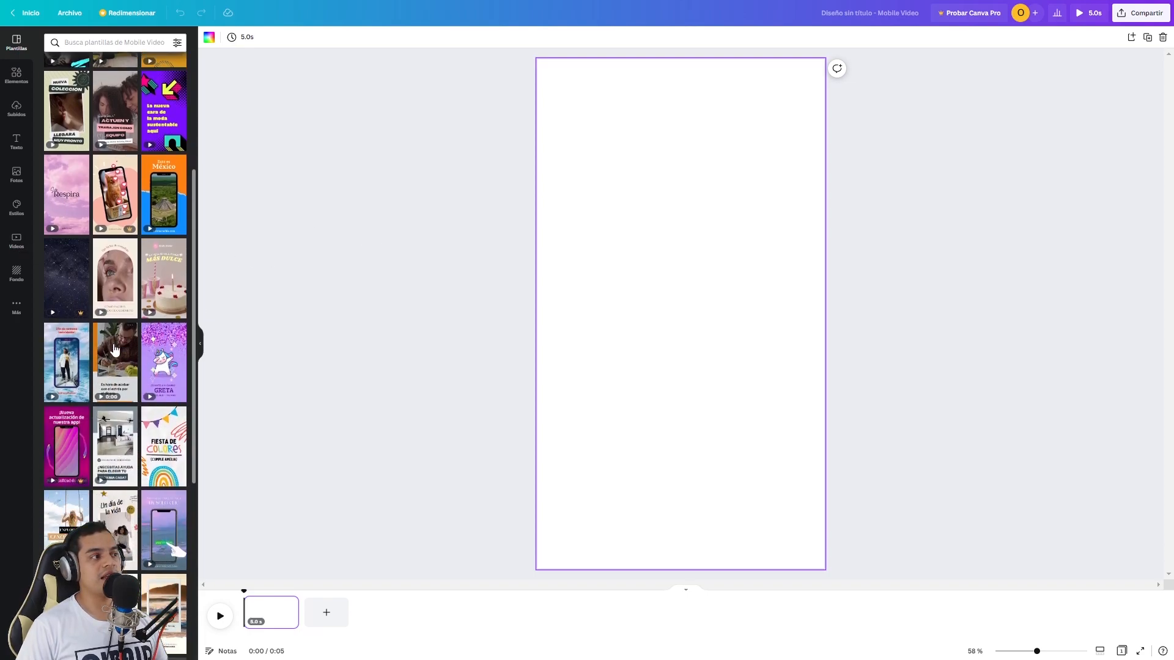
scroll(108, 396, down, 2)
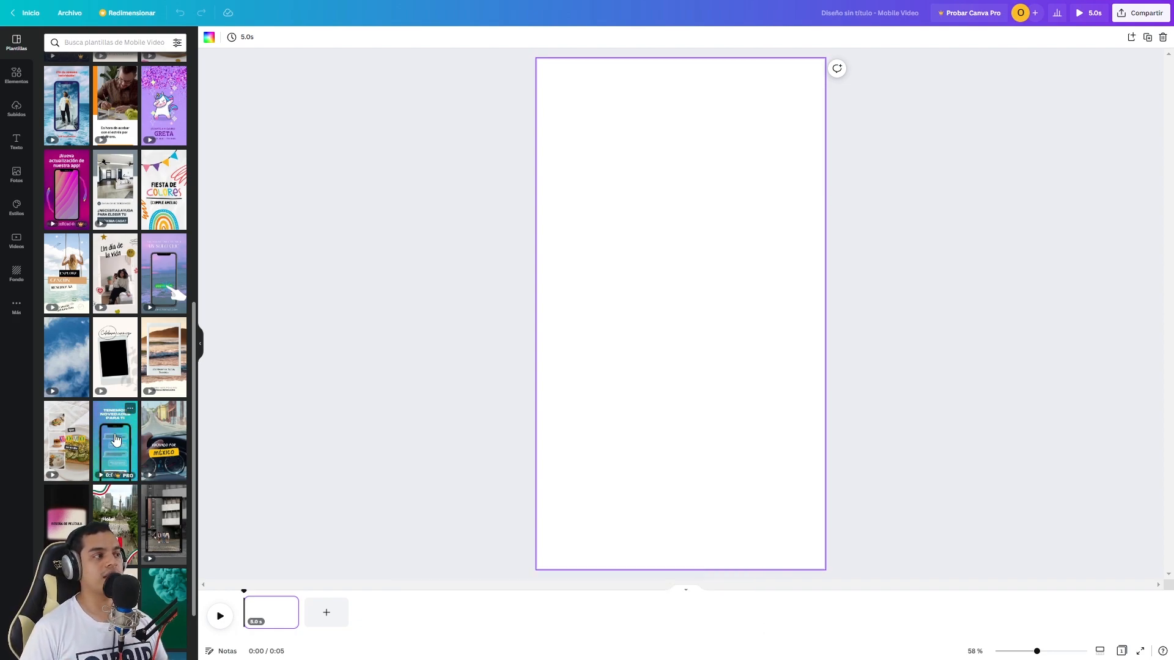
click(59, 356)
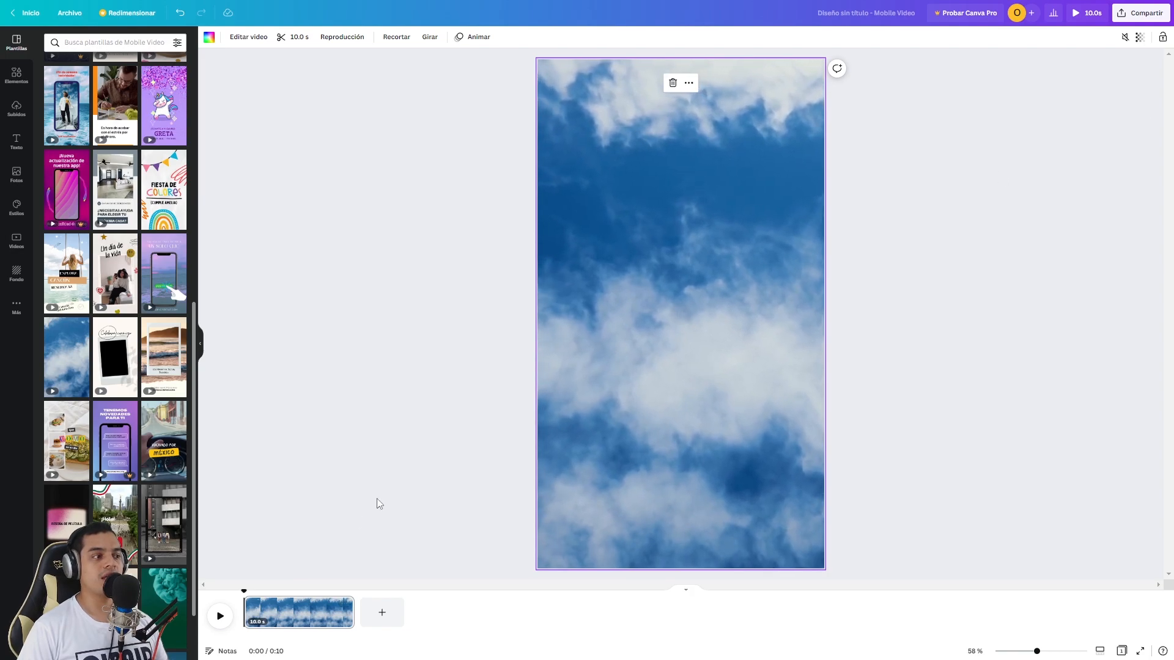
- Trim the cloud video page to 8.0 seconds and play it back
drag(351, 609, 634, 603)
drag(248, 619, 538, 617)
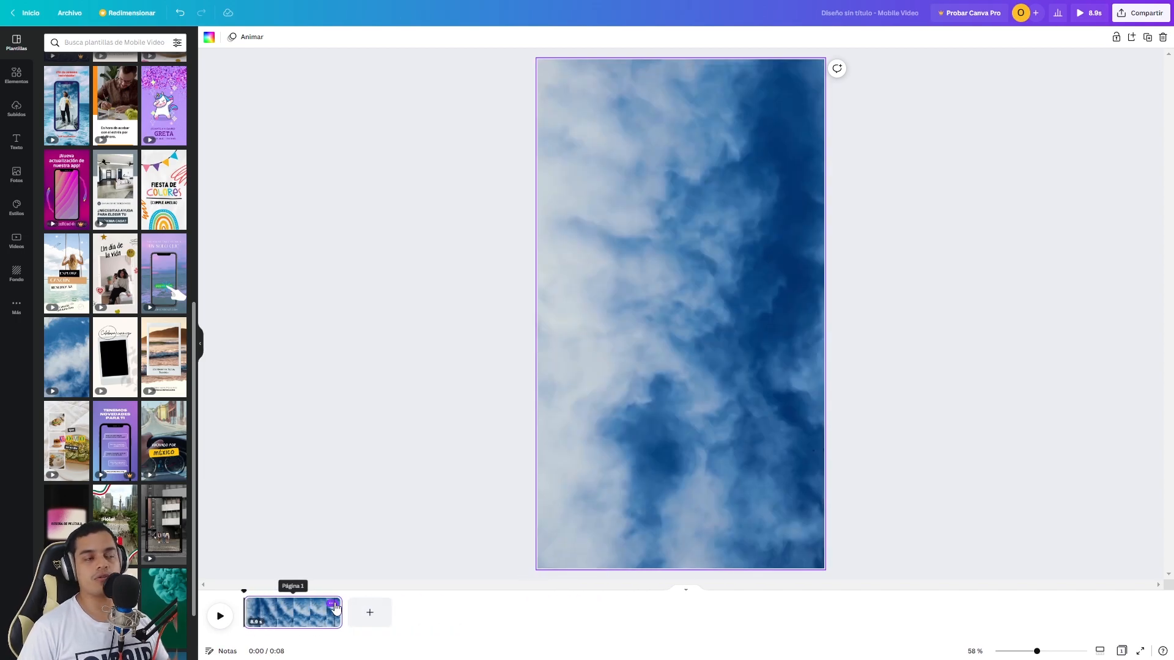
drag(338, 615, 329, 618)
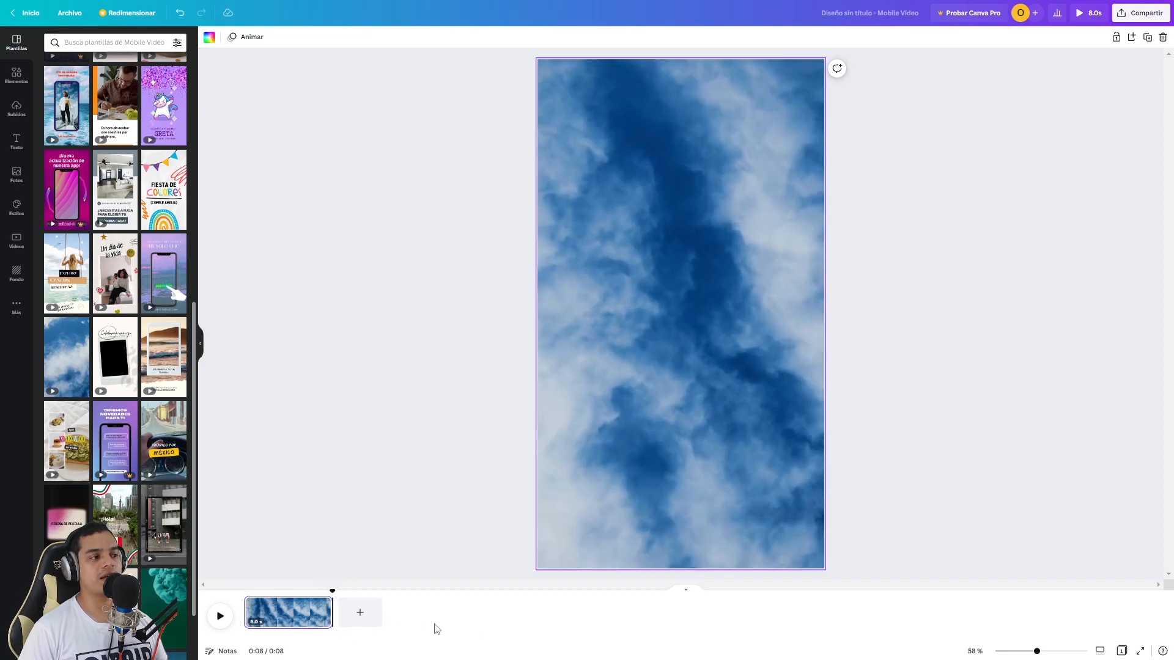
click(224, 622)
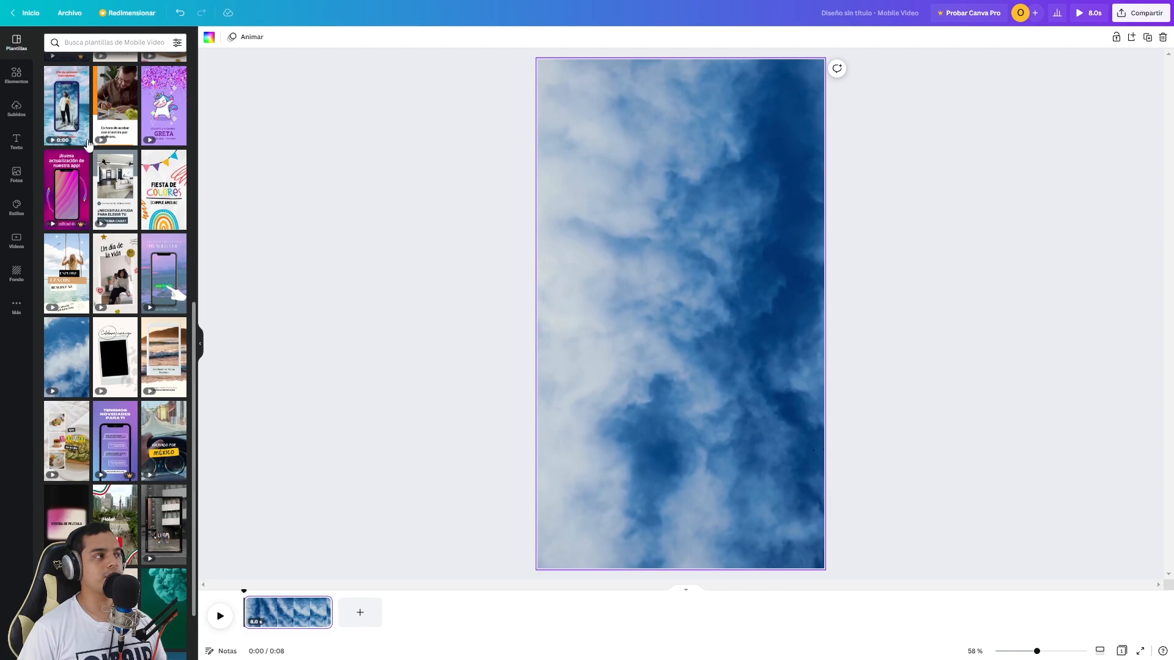
- Add a title text reading "Cancion" over the cloud video
click(16, 142)
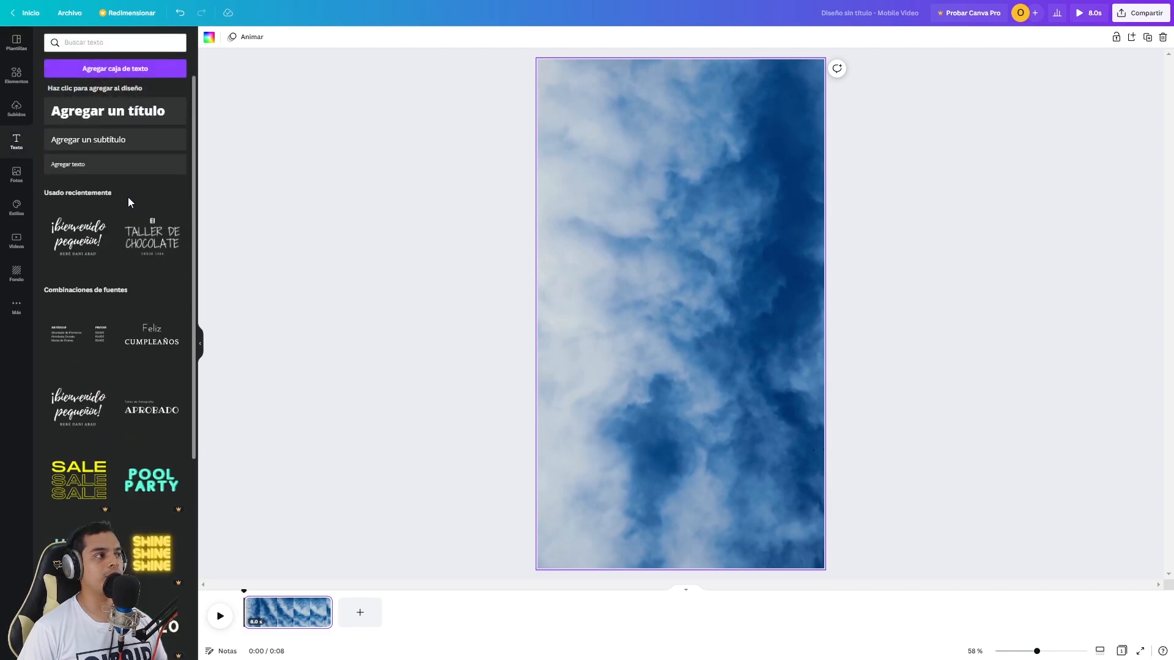
click(95, 113)
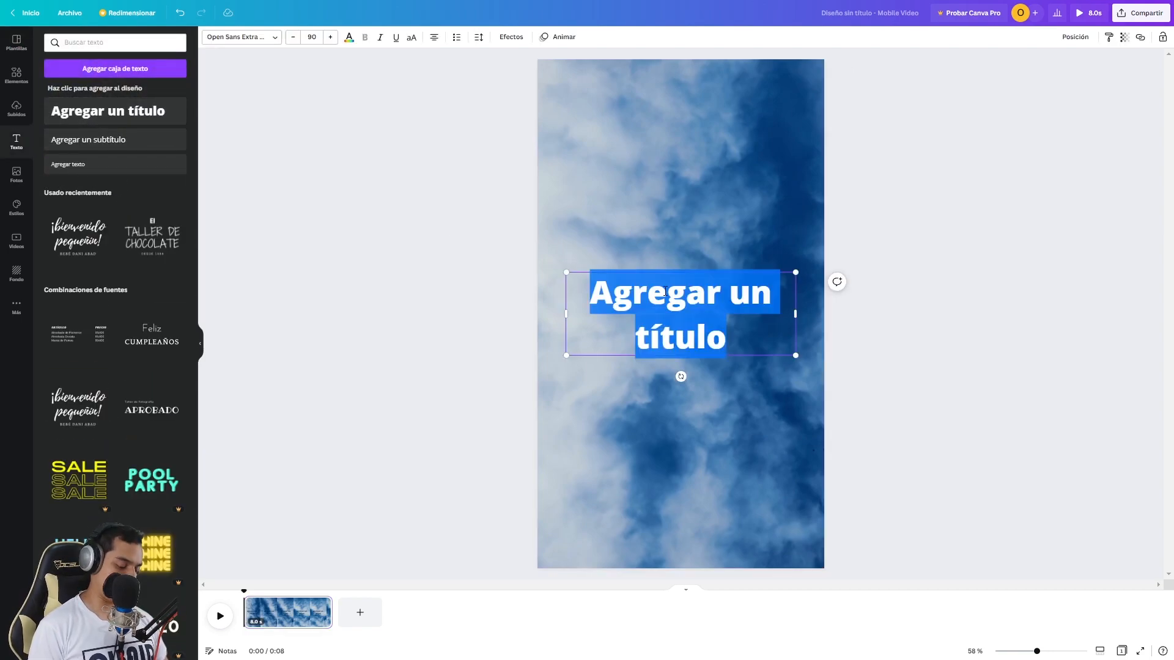
text(Cancion)
click(537, 277)
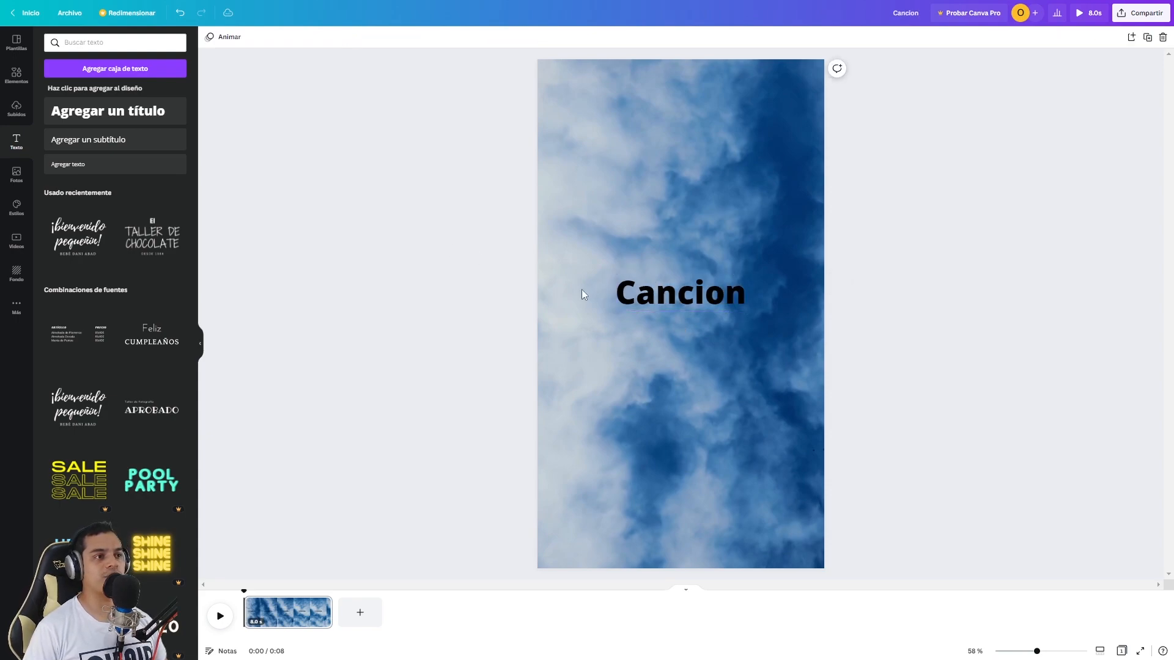
- Apply the Neón effect to the "Cancion" title and set its text color to white
click(670, 294)
click(511, 37)
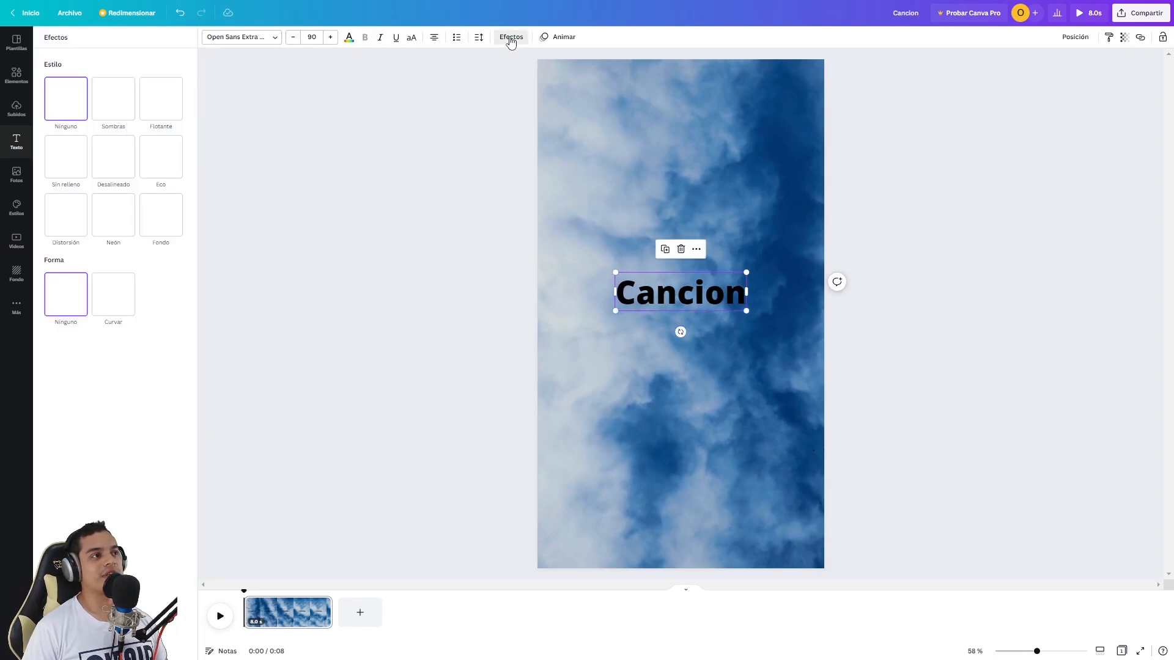
click(120, 215)
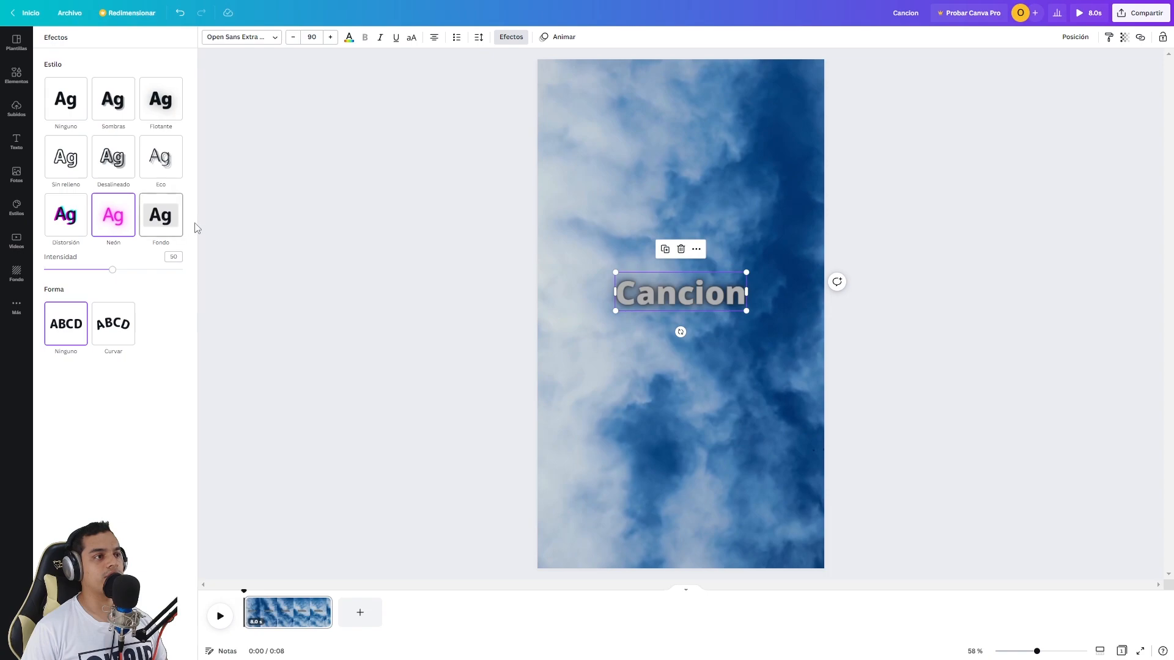
click(349, 38)
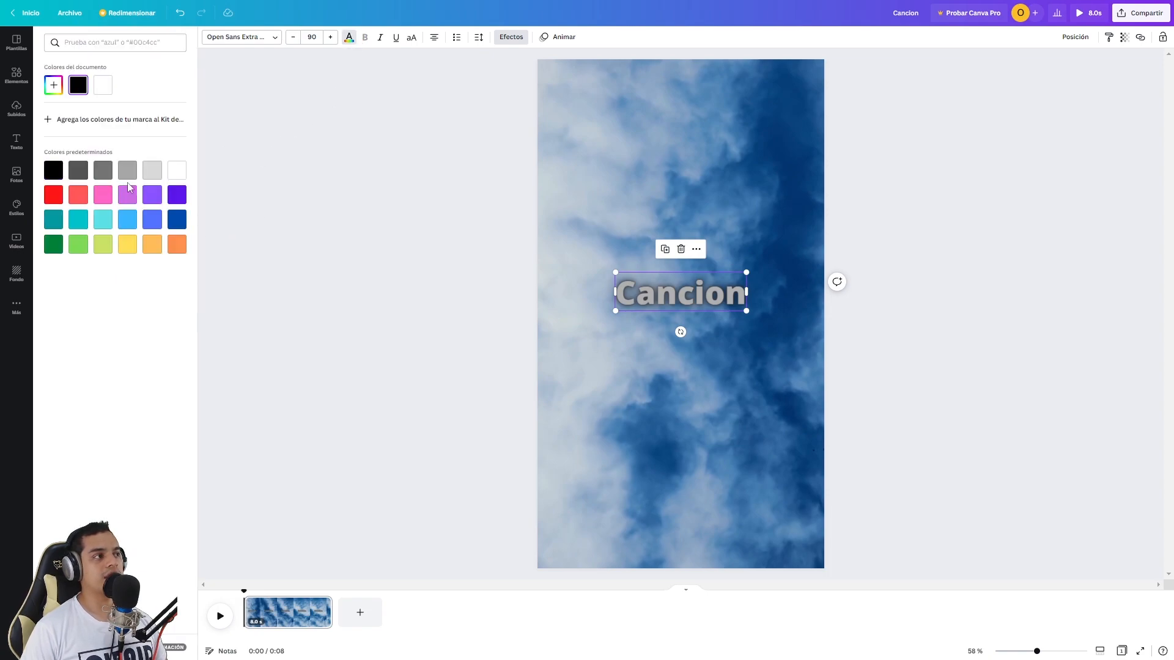
click(180, 170)
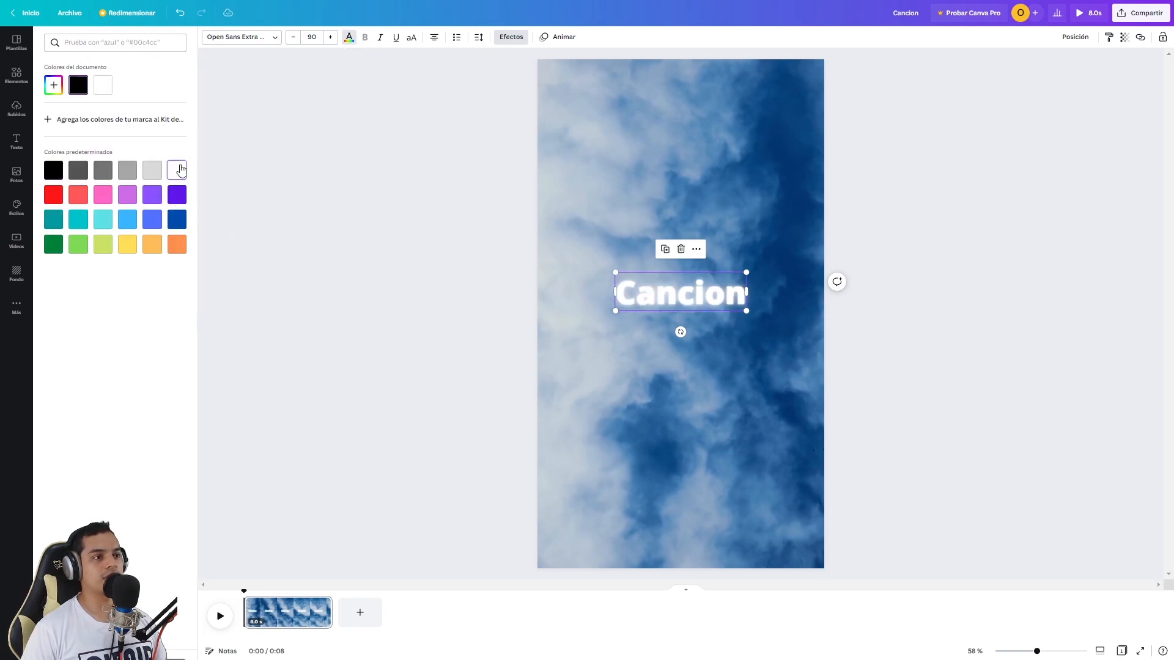
- Set the title's font size to 120 and move it to the upper part of the page
click(313, 36)
text(120)
key(Return)
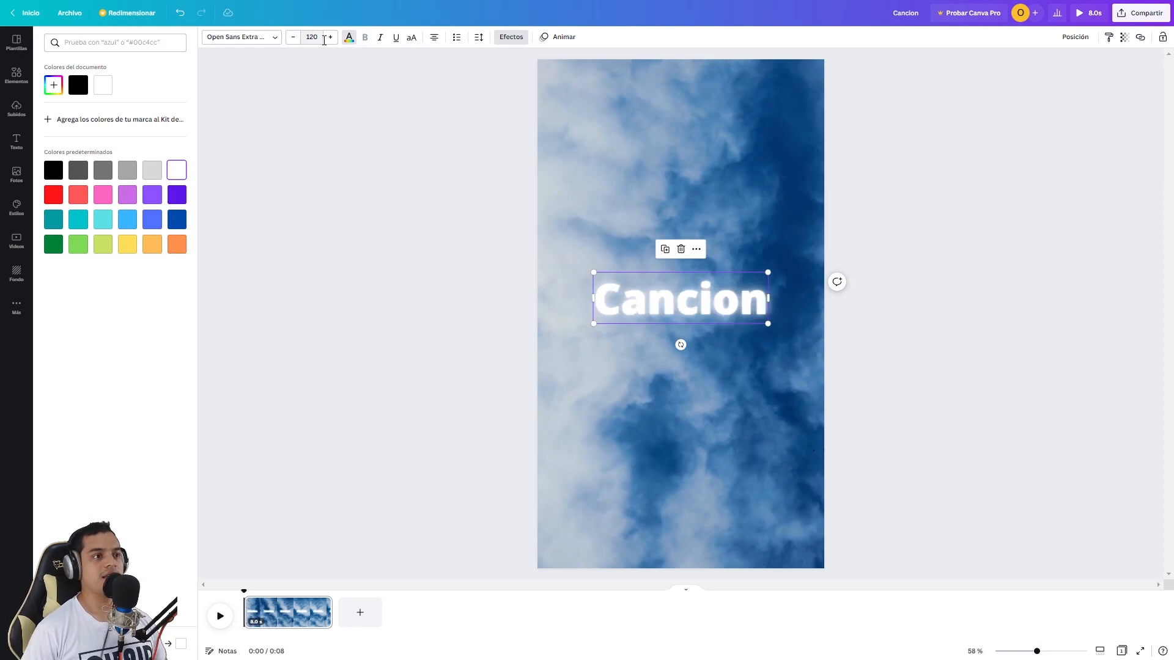
drag(683, 308, 680, 162)
- Apply the Tectónico text animation to the "Cancion" title and play the video to preview it
click(561, 38)
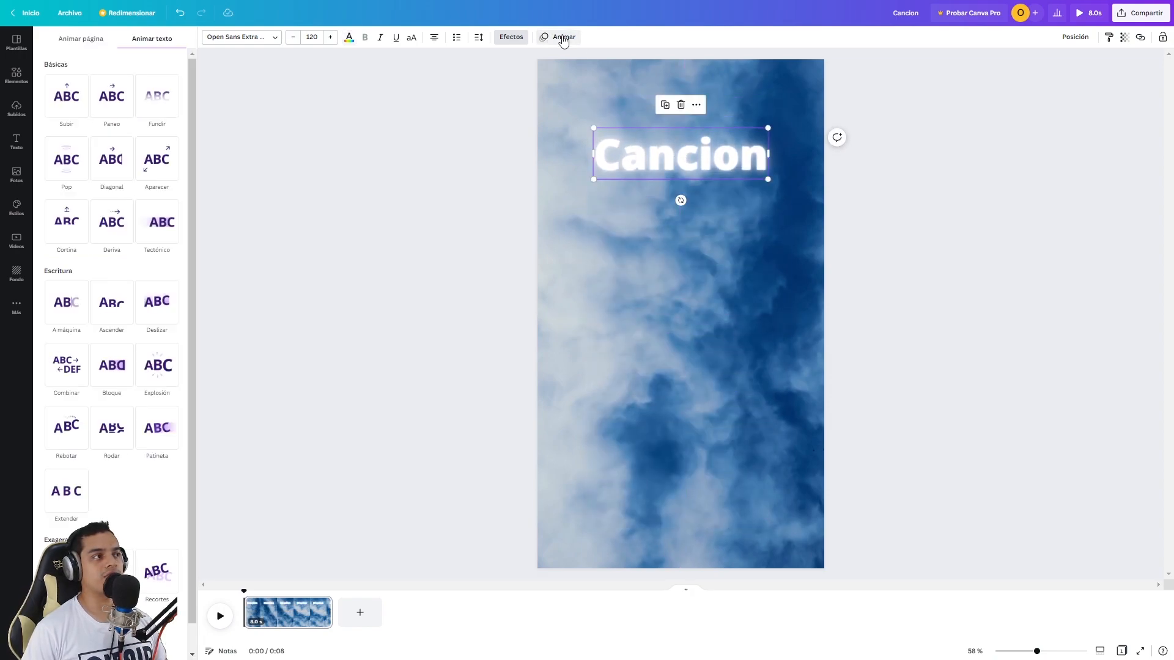
click(151, 225)
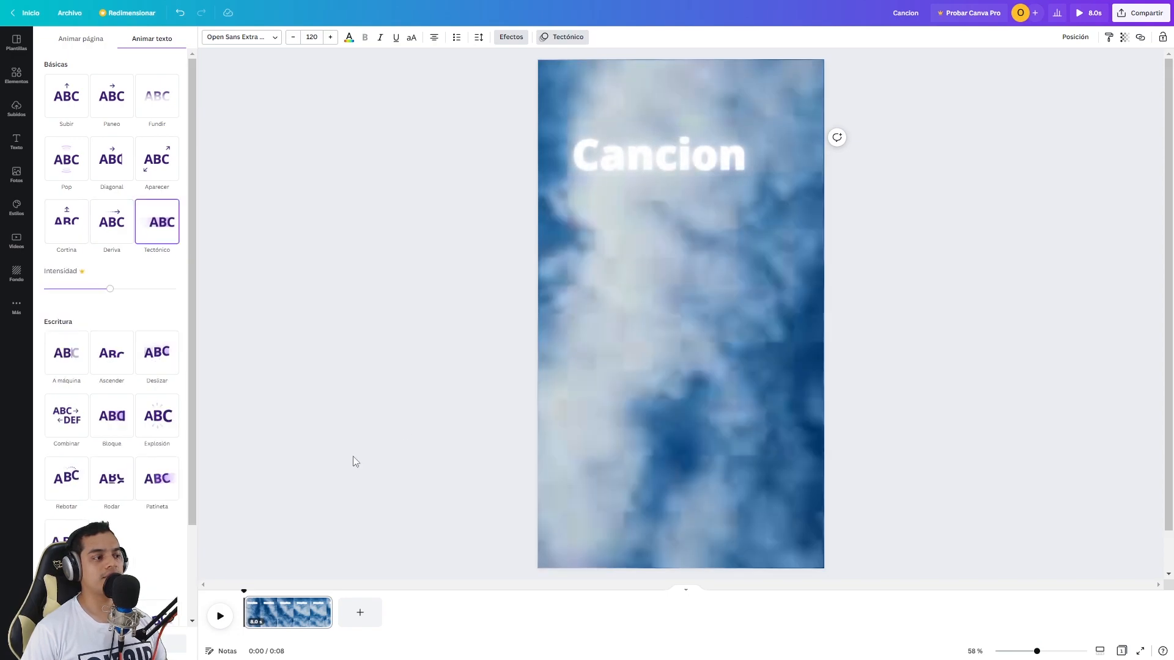
click(225, 622)
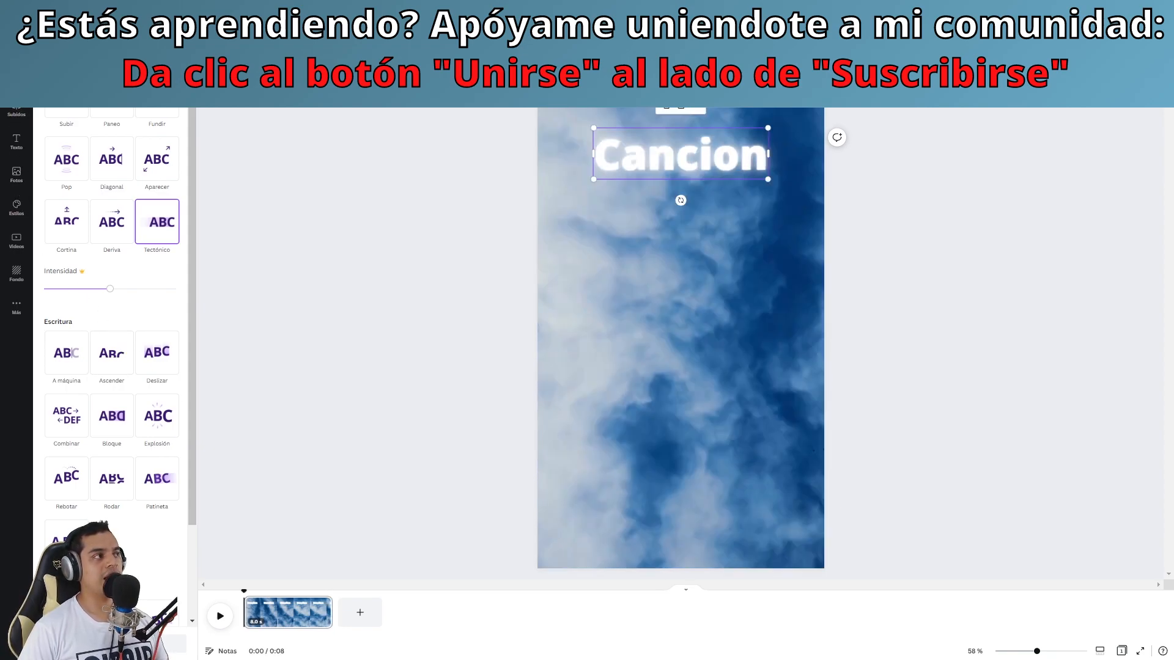
- Add the animated confetti sticker from the trending stickers over the "Cancion" title and play the video to preview it
click(15, 78)
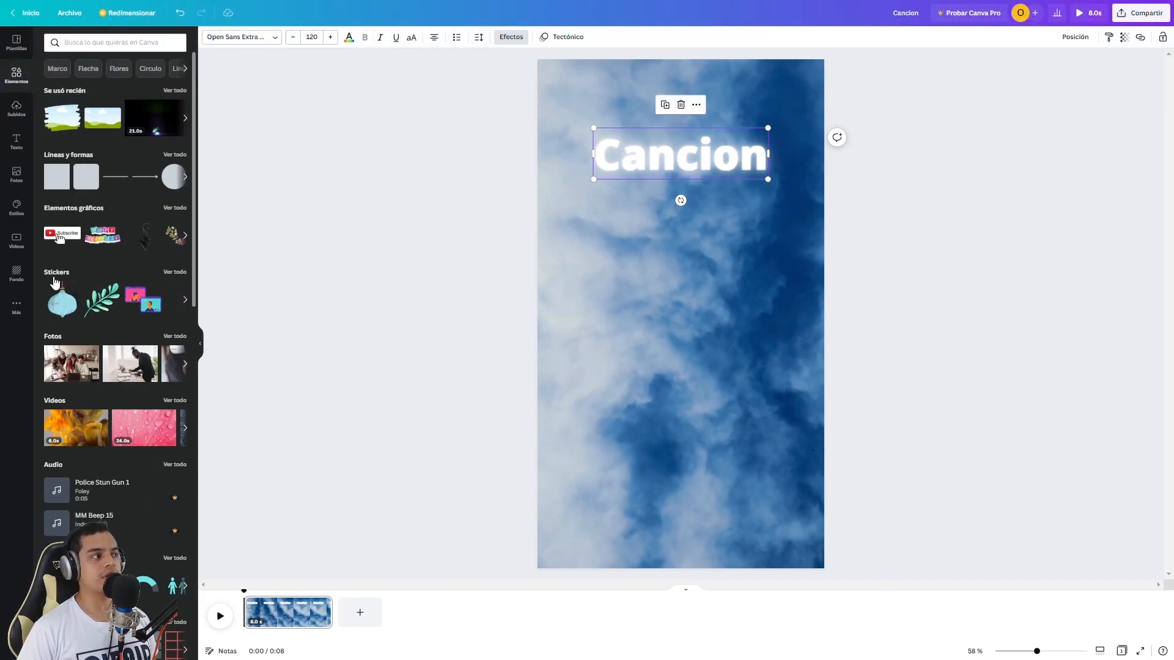
click(172, 273)
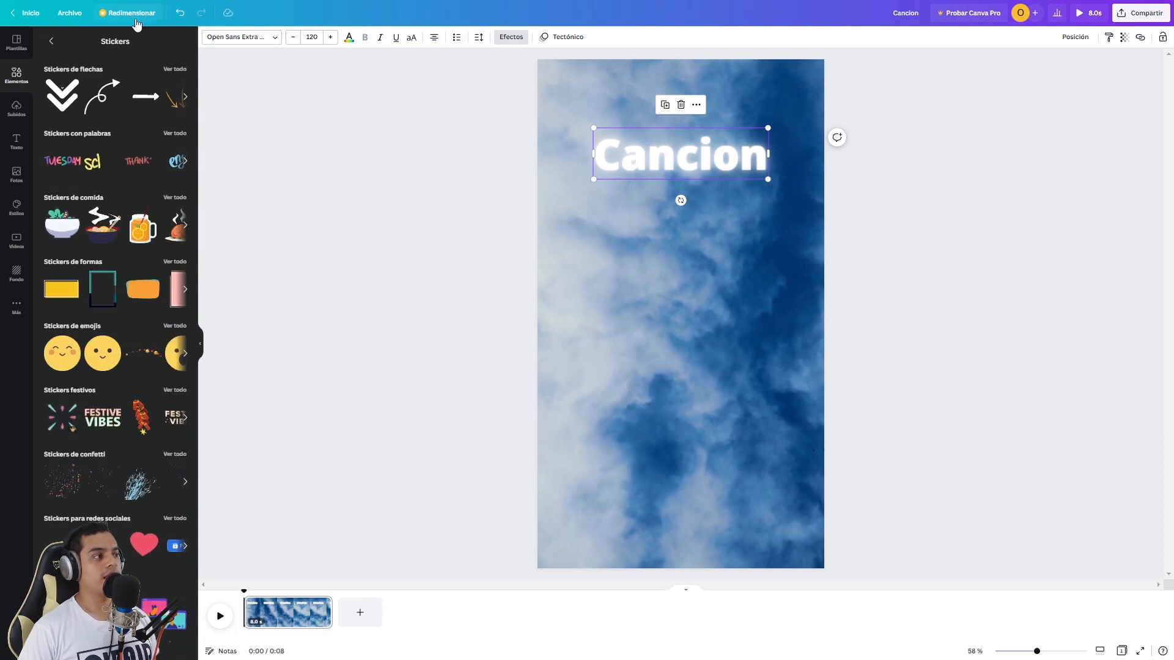
scroll(82, 277, down, 3)
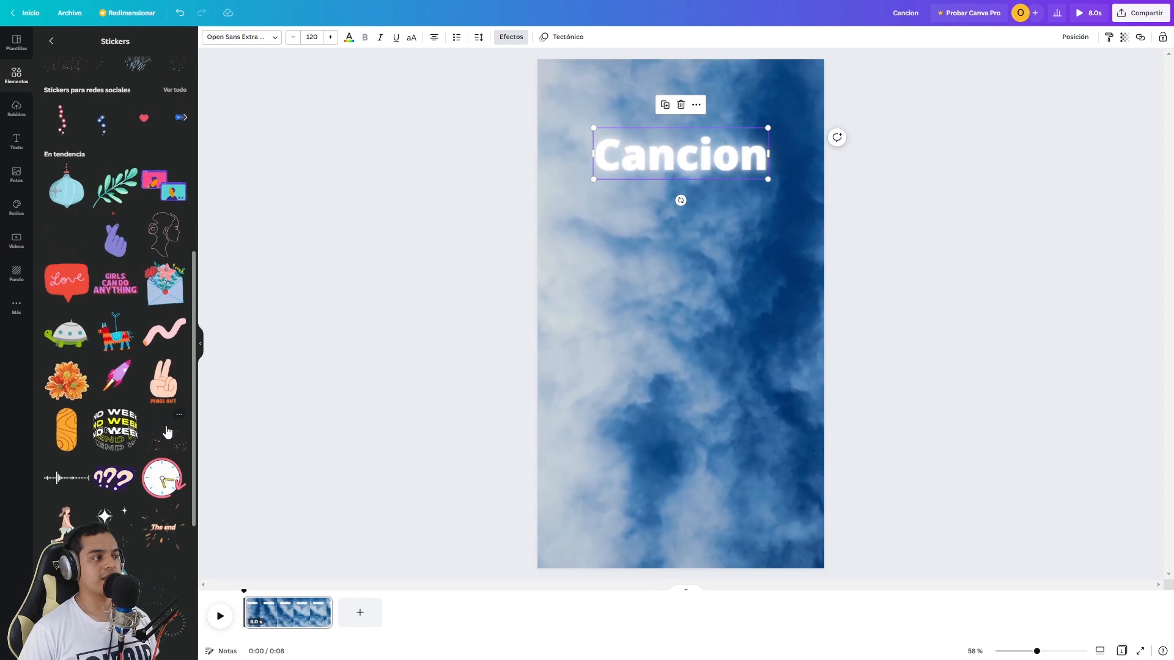
click(167, 432)
drag(679, 319, 677, 170)
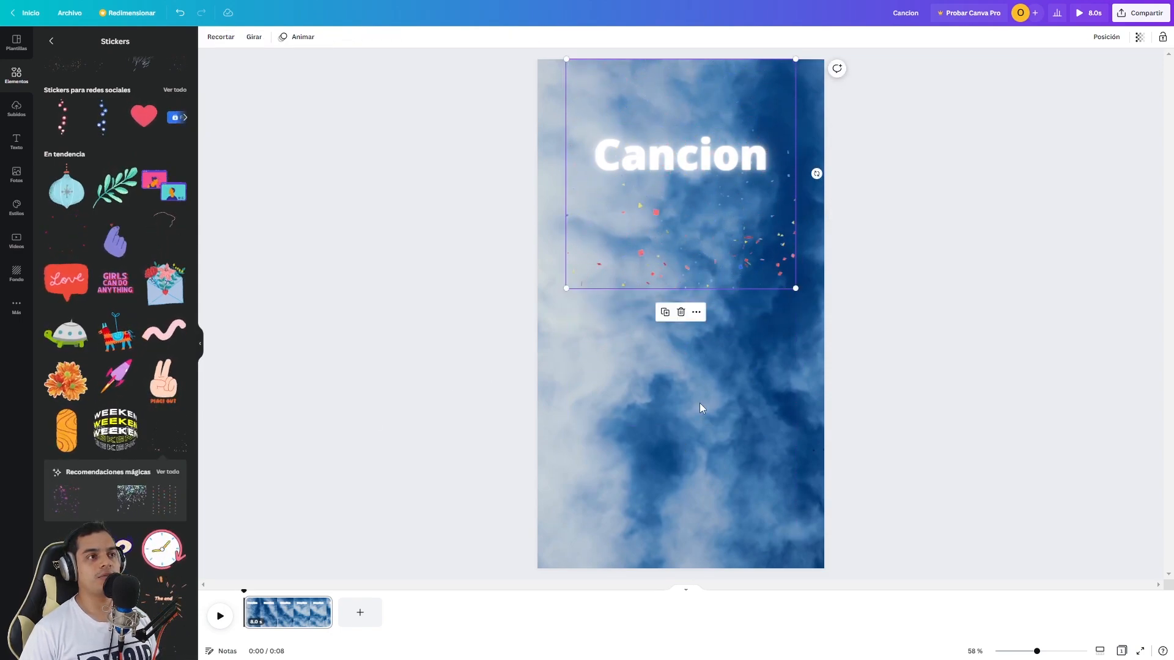
click(429, 340)
click(220, 615)
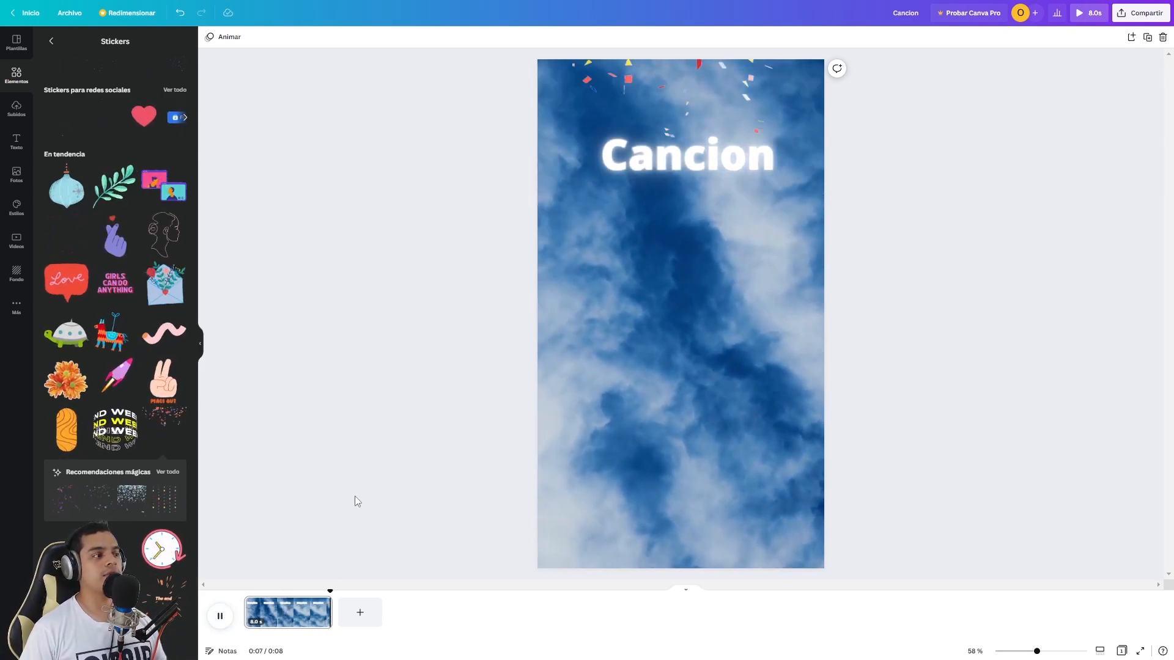
- Delete the cloud video background and apply the dark wood plank background to the page
click(690, 421)
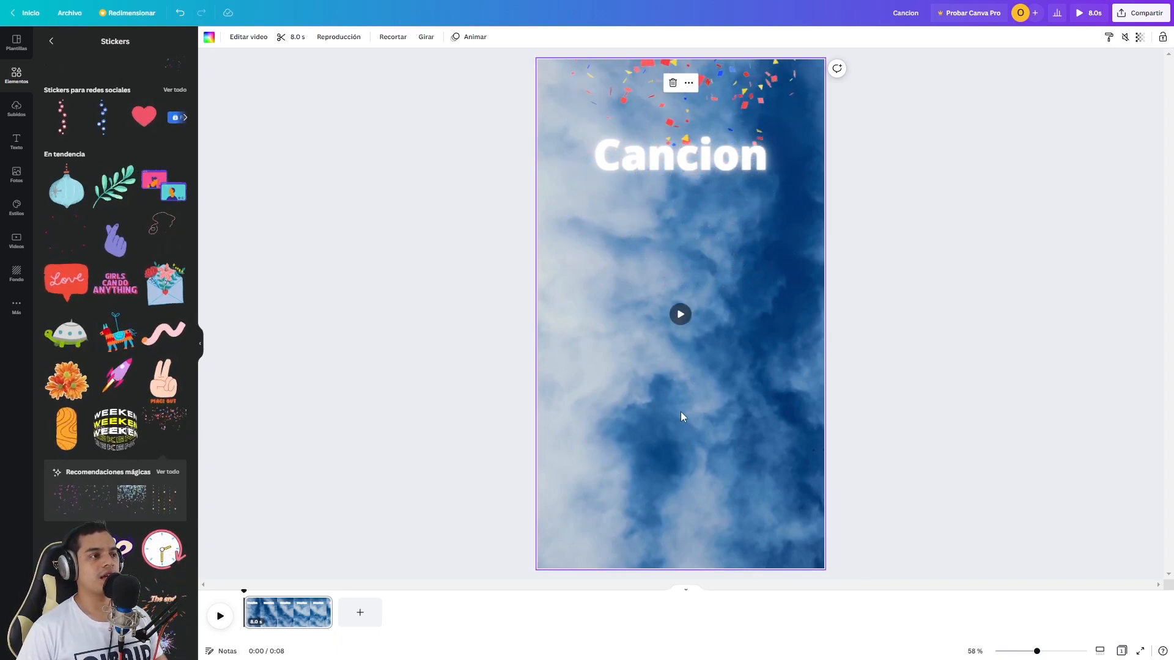
key(Delete)
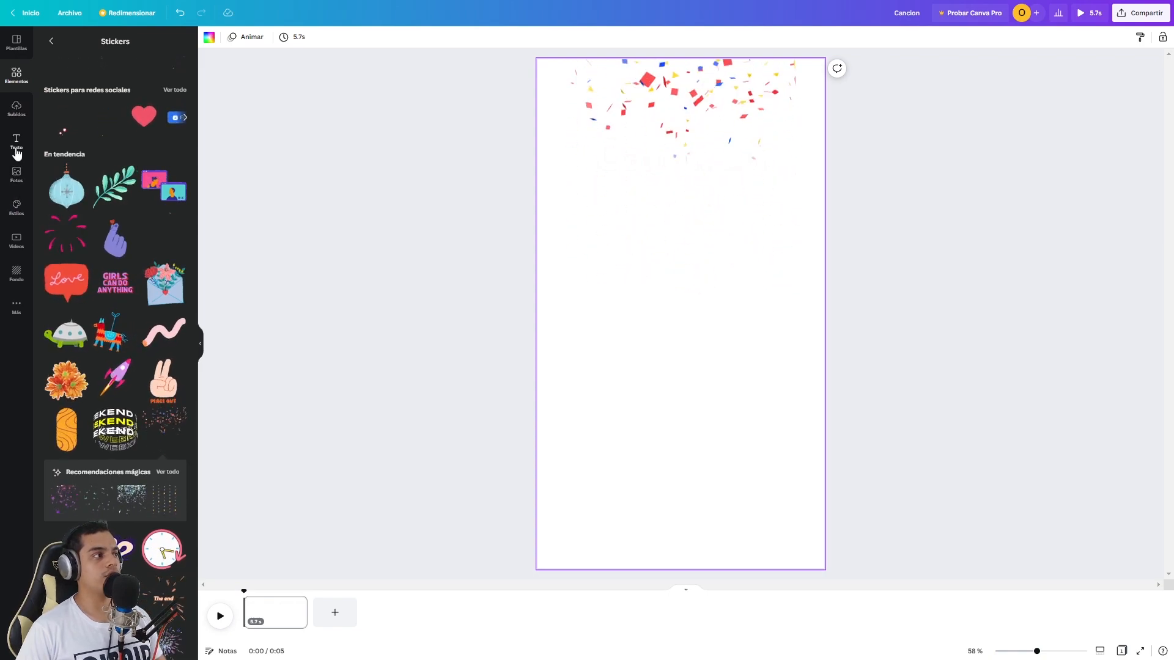
right_click(16, 276)
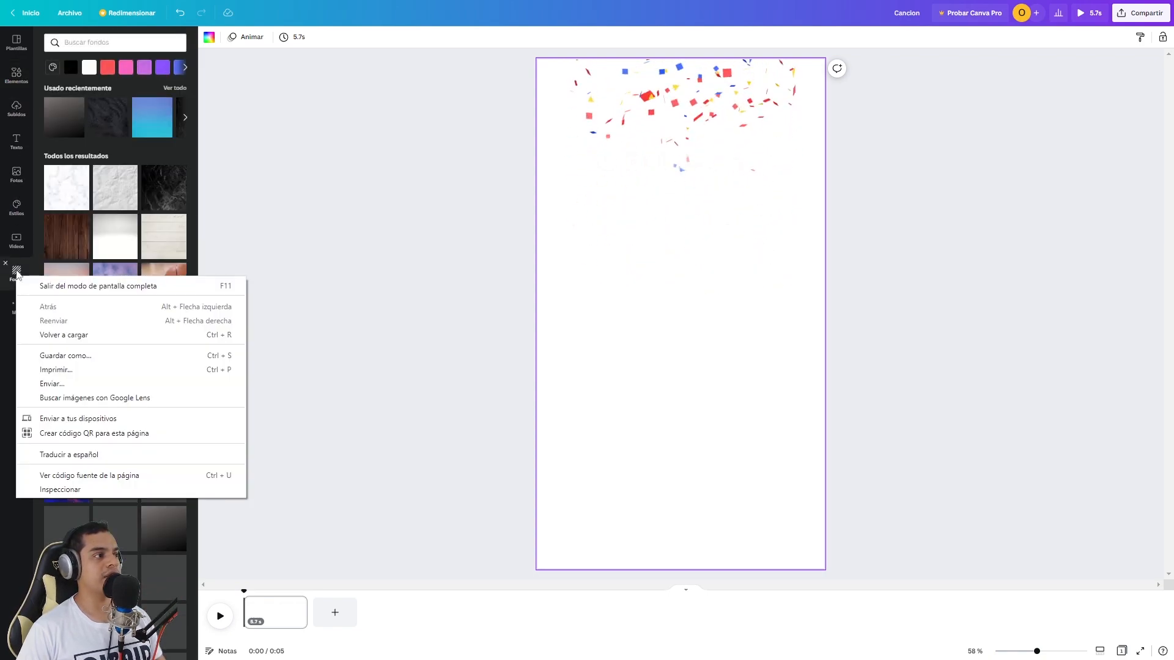
click(43, 276)
click(73, 244)
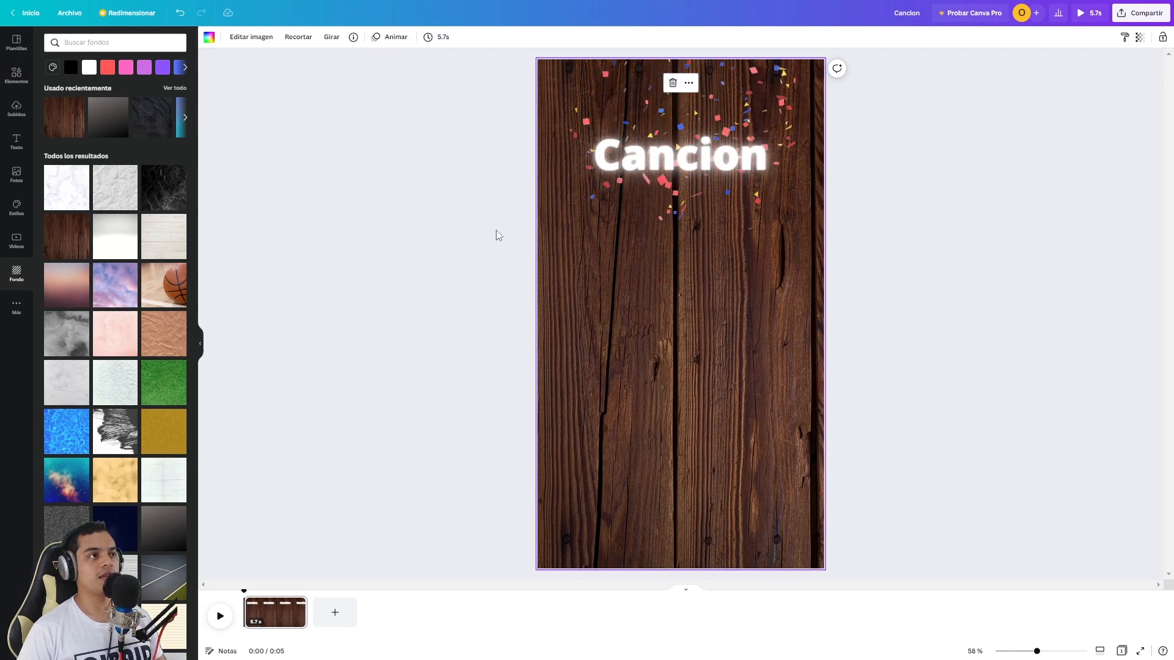
- Apply the Disco animation to the page and remove the wood background
click(395, 38)
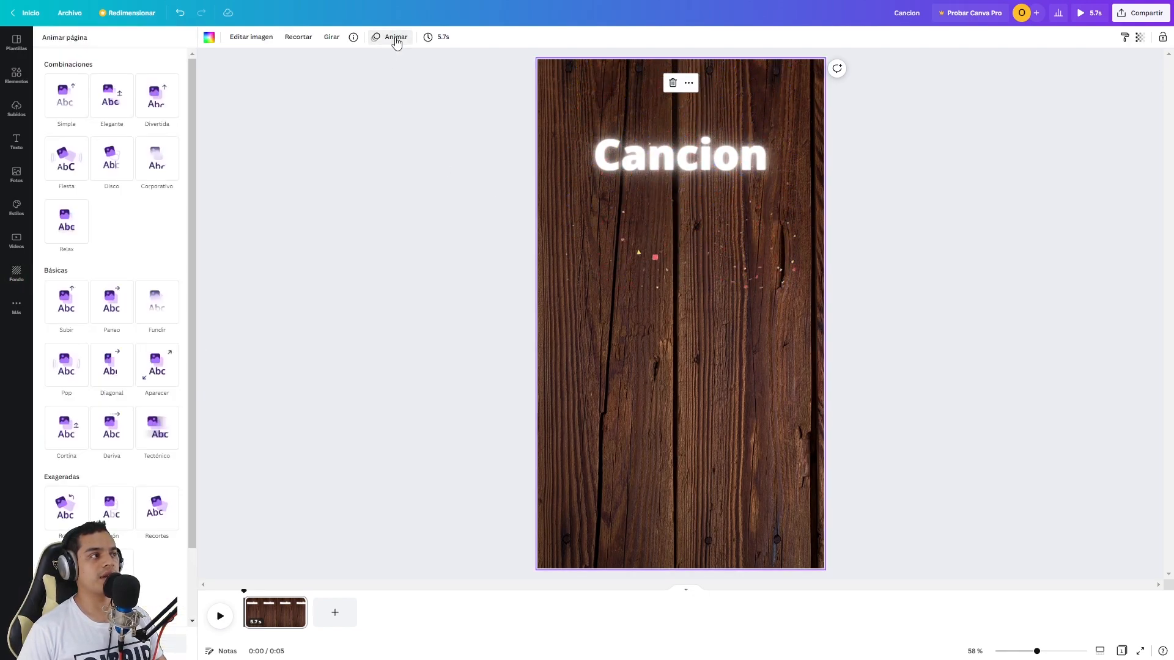
click(117, 167)
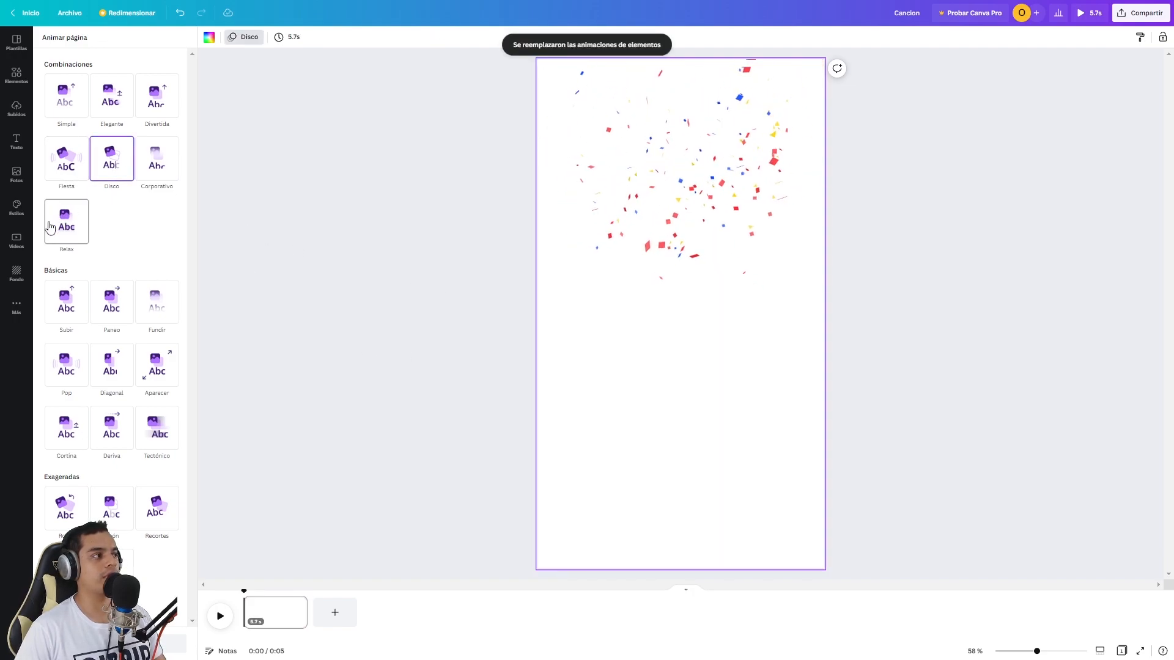
- Search the photo library for "nubes"
click(16, 175)
scroll(107, 238, down, 2)
scroll(107, 238, up, 3)
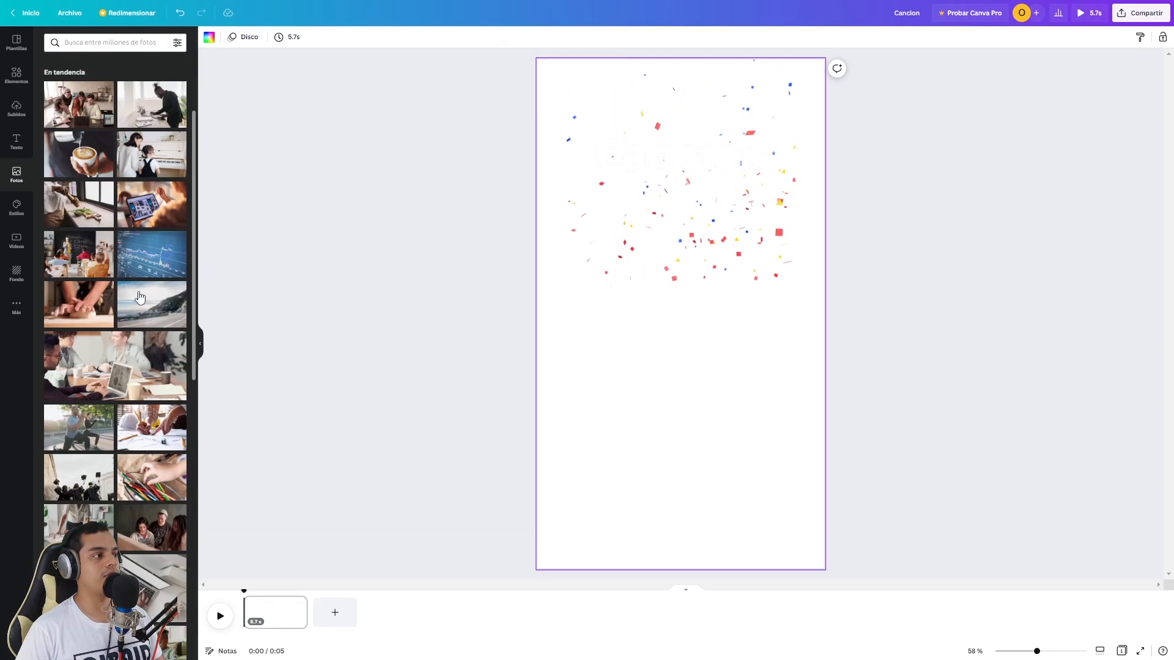
click(94, 44)
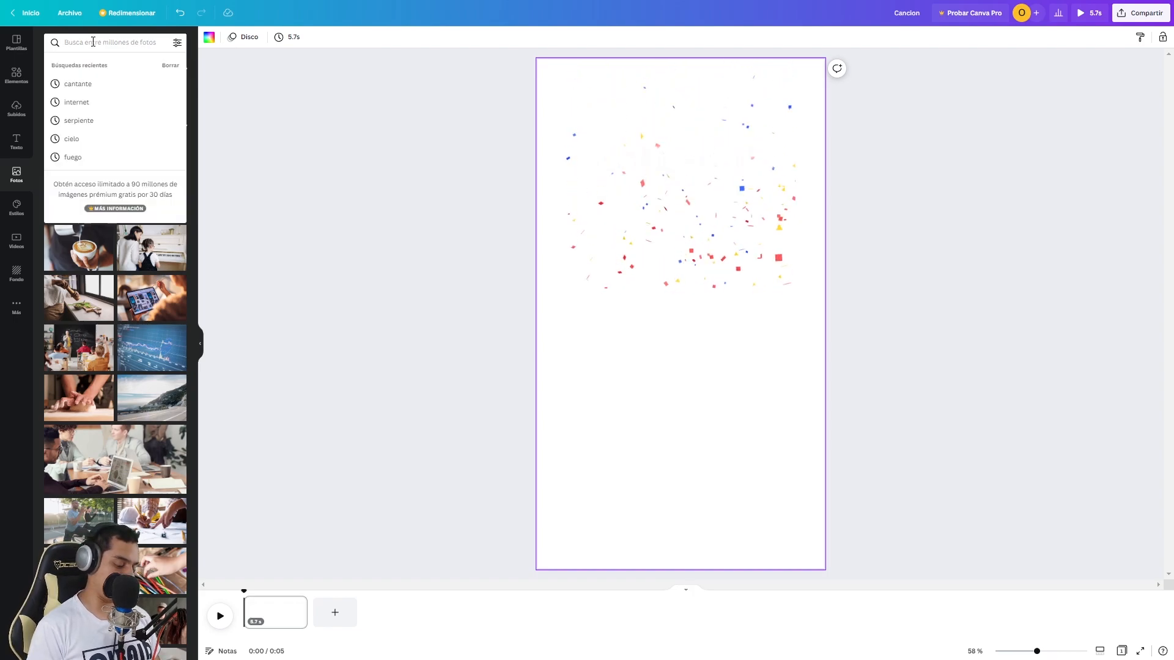
text(nubes)
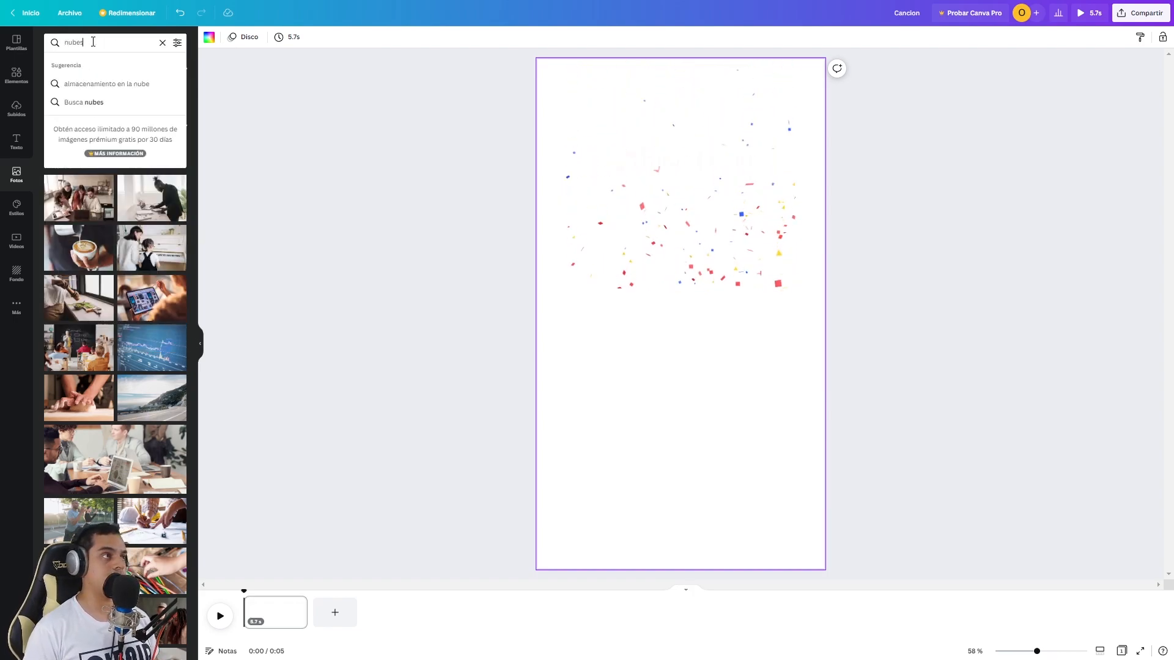
key(Return)
- Place the bright blue sky photo with white clouds on the page and enlarge it to cover the whole page behind the title
drag(151, 366, 580, 123)
drag(708, 186, 1164, 547)
drag(972, 367, 717, 365)
drag(1004, 563, 1058, 598)
drag(901, 486, 931, 486)
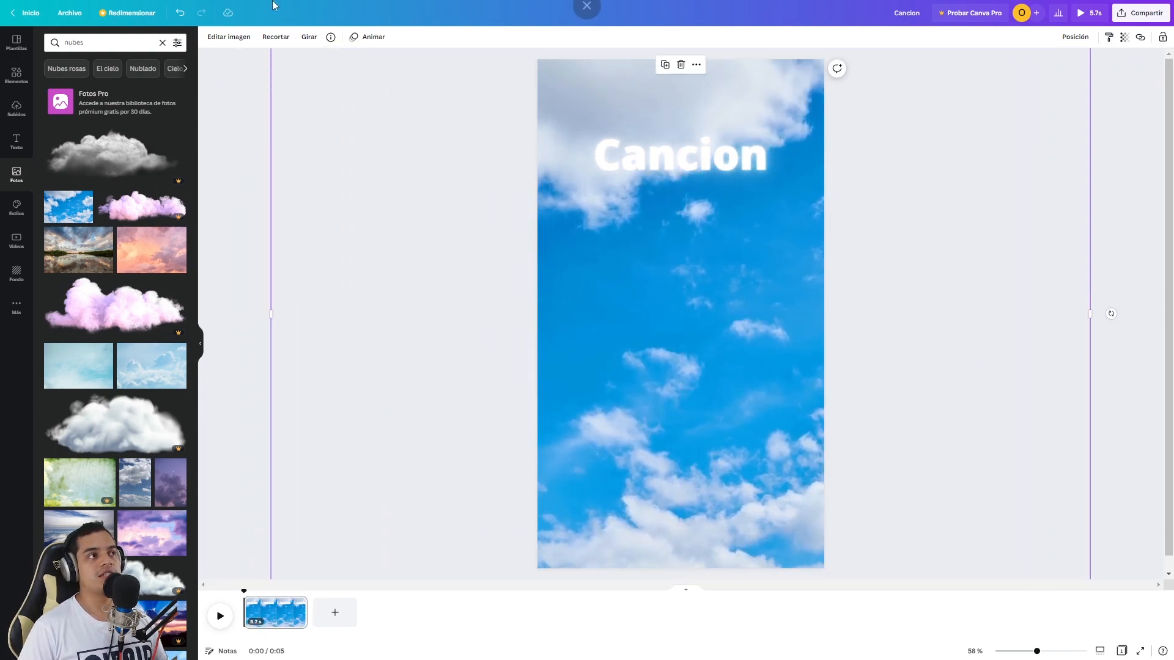
- Apply the Sello photo animation to the blue sky photo
click(378, 38)
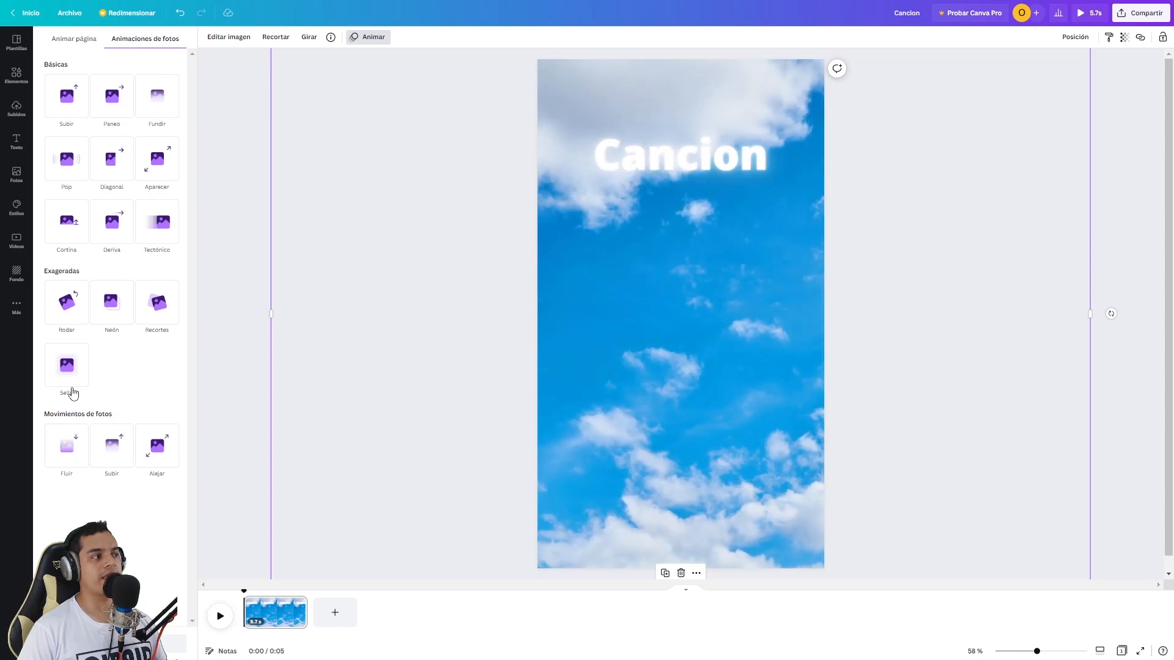
click(69, 367)
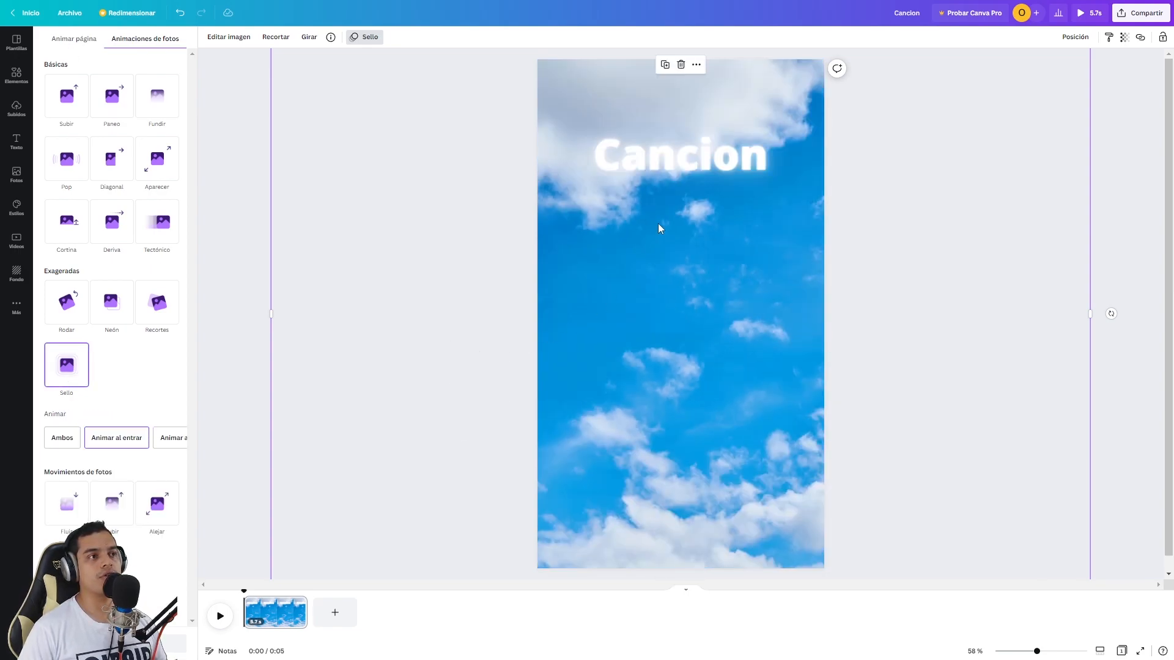
- Shift the sky photo partly off the page to uncover the confetti sticker, and bring the sticker forward one layer
drag(747, 280, 469, 507)
drag(579, 482, 568, 374)
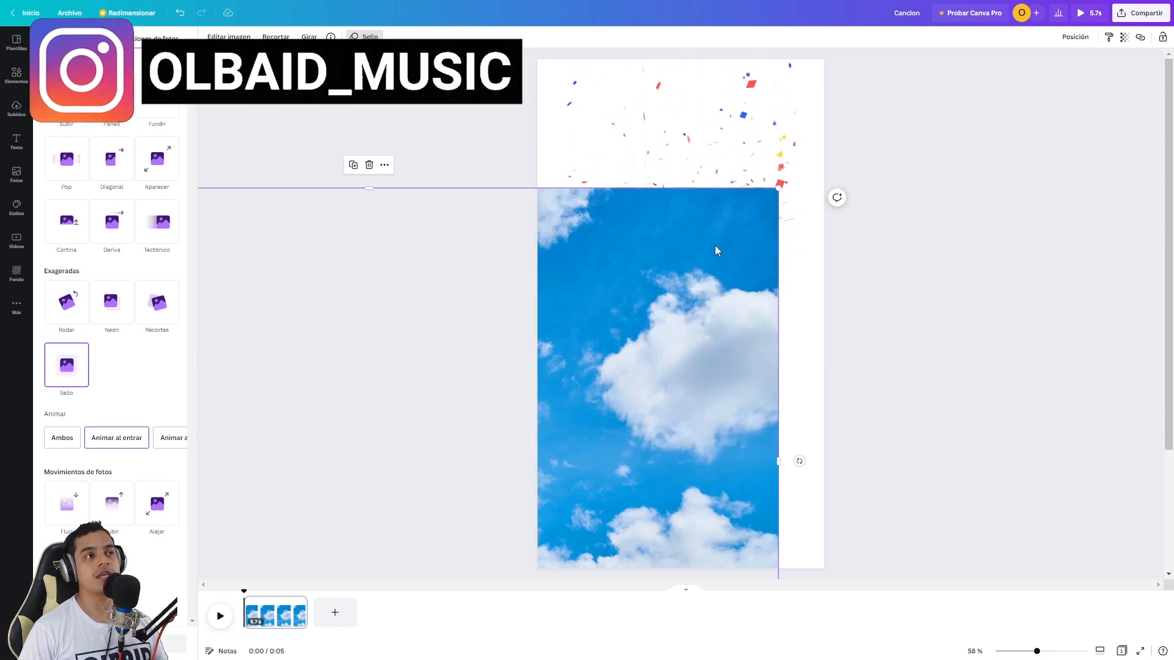
click(703, 102)
drag(640, 475, 668, 490)
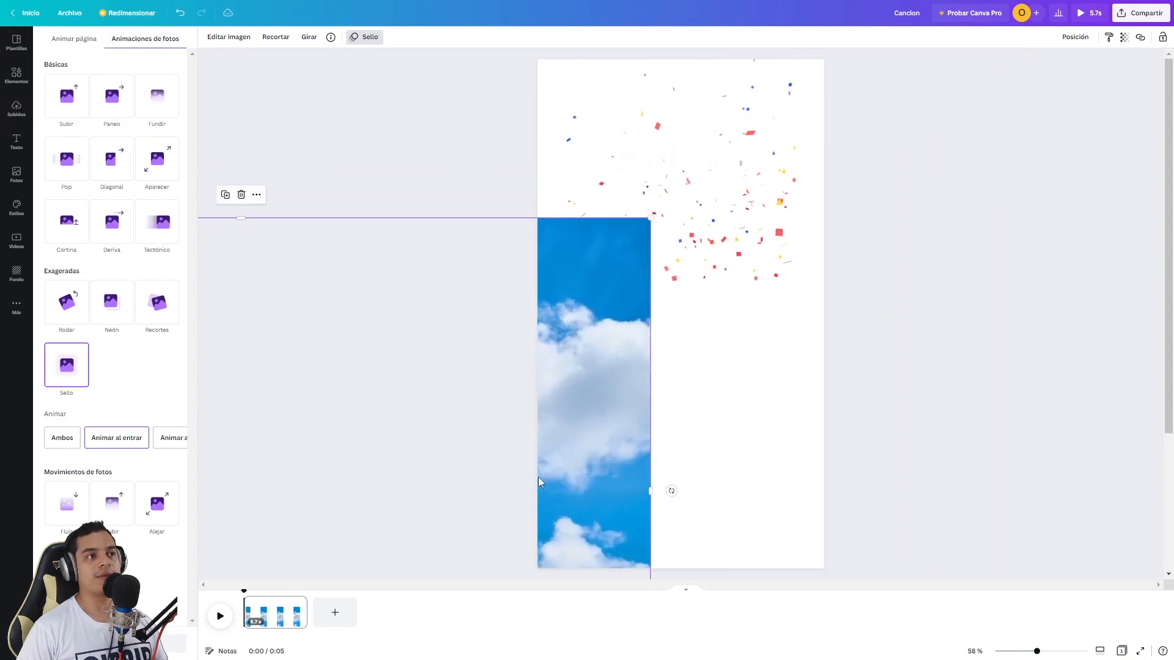
click(739, 102)
click(1107, 38)
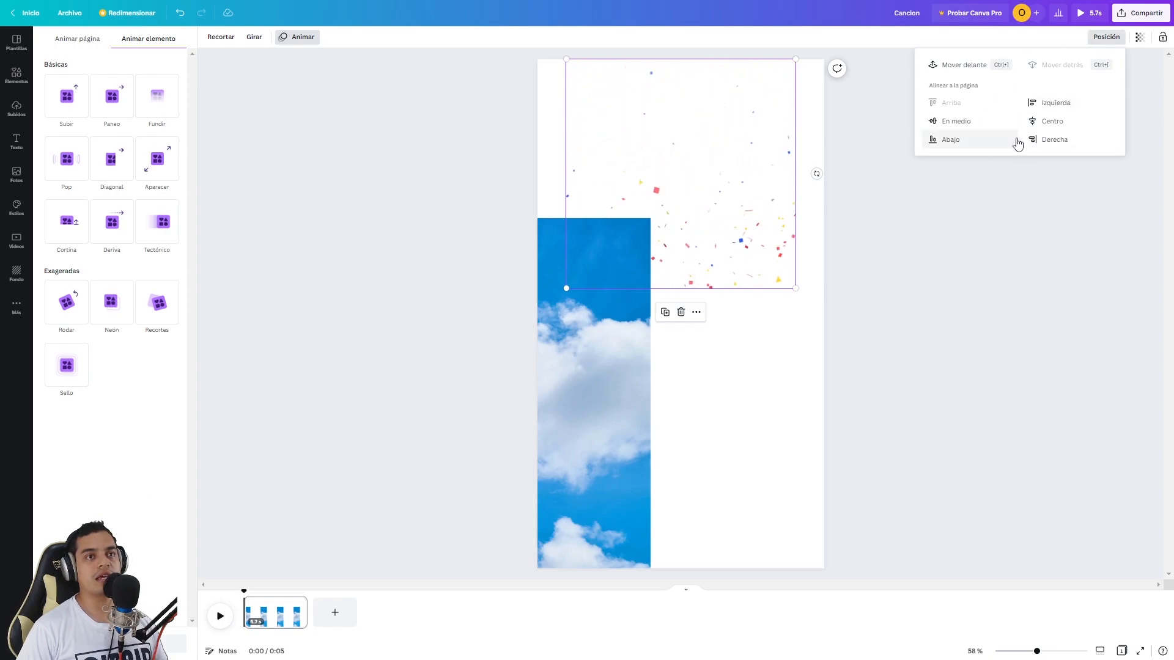
click(971, 73)
- Move the sky photo back so it fills the whole page behind the title and the confetti
click(625, 427)
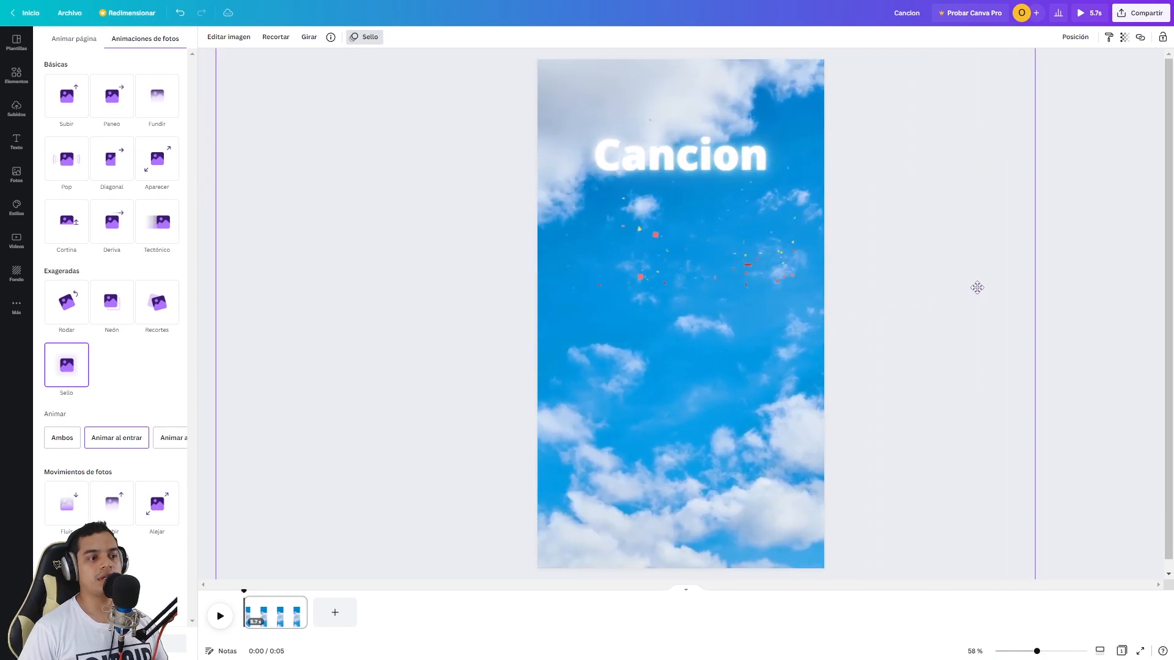
click(1076, 38)
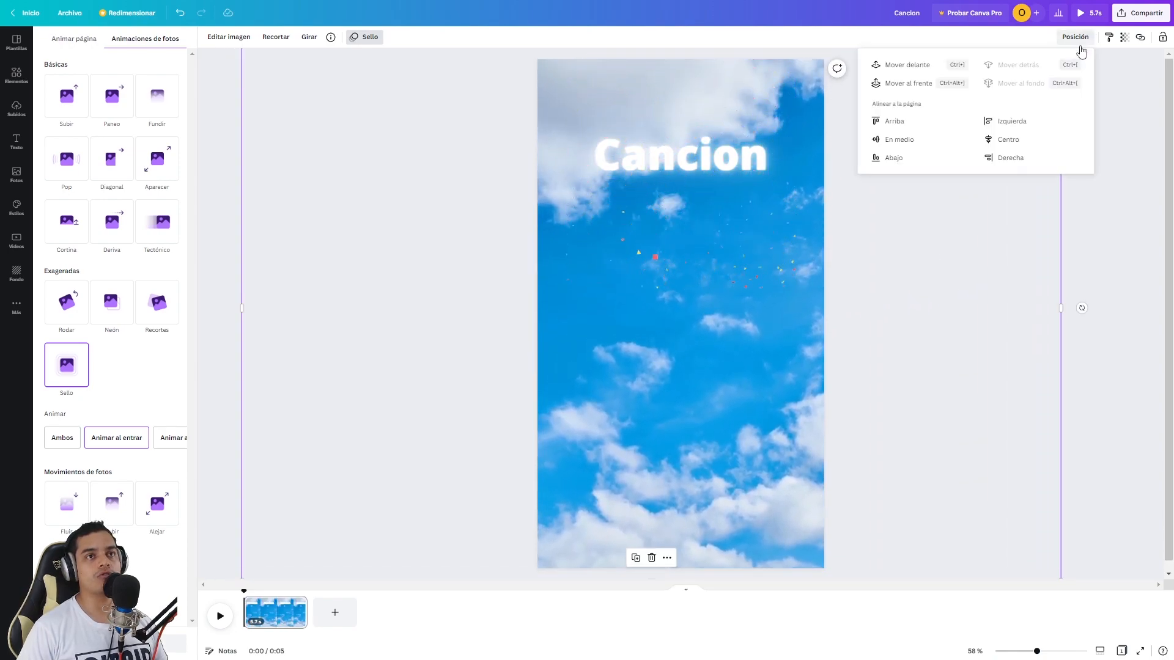
click(575, 405)
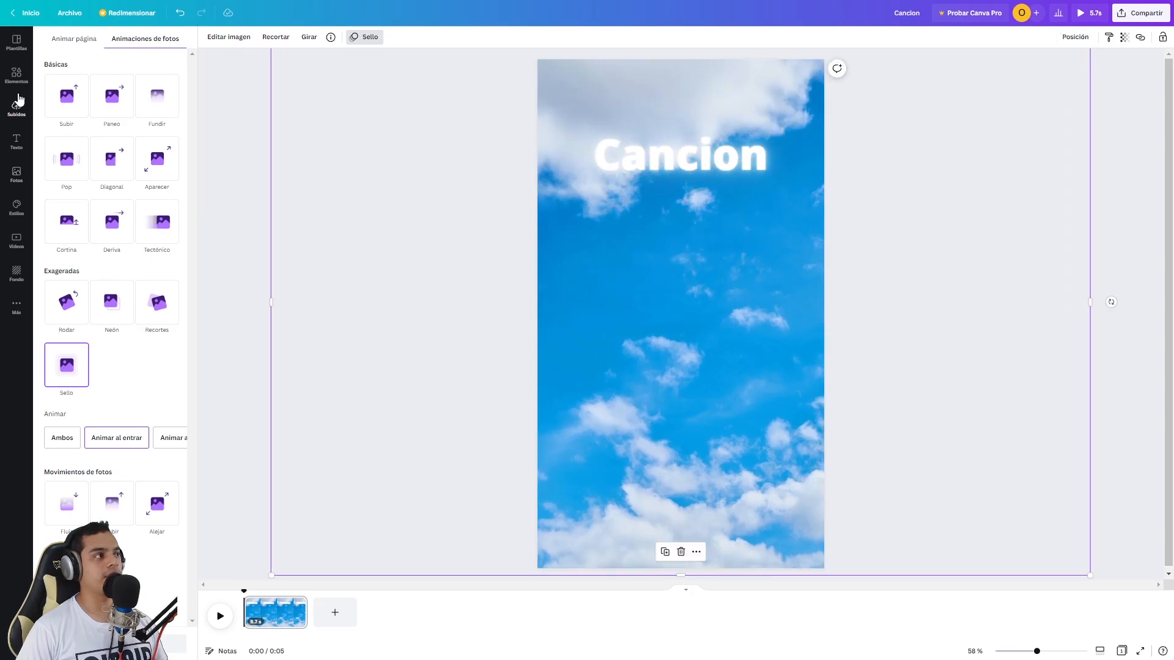
- Add the walking girl sticker, shrink it and place it in the lower half of the page below the title
click(16, 75)
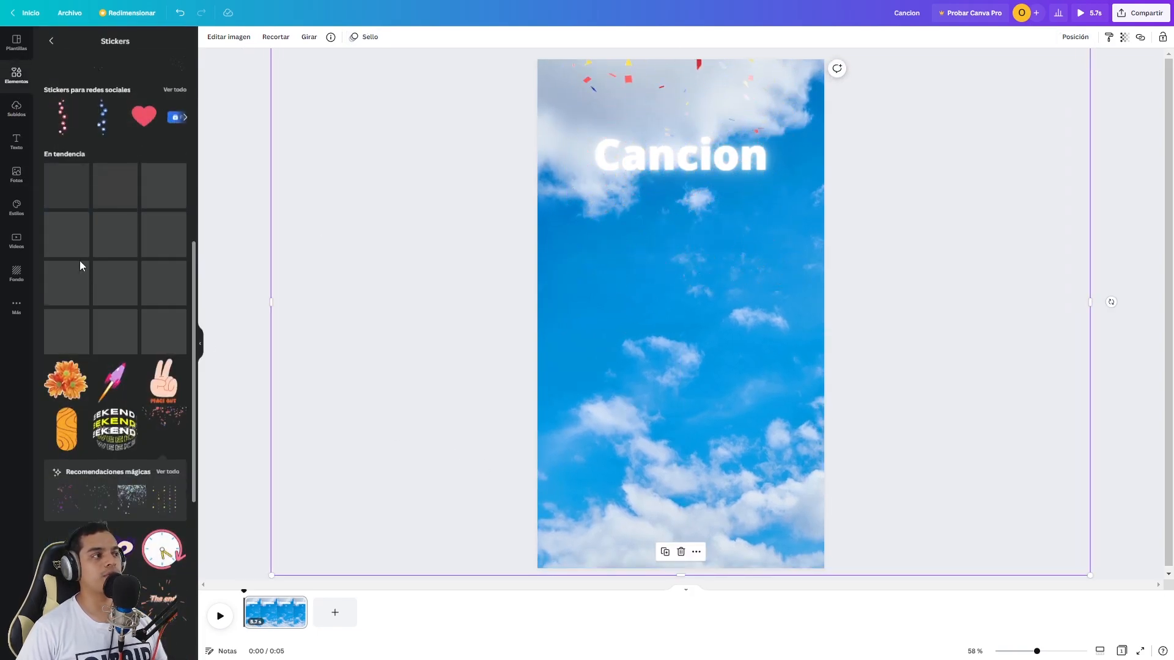
scroll(107, 373, down, 1)
scroll(107, 373, down, 5)
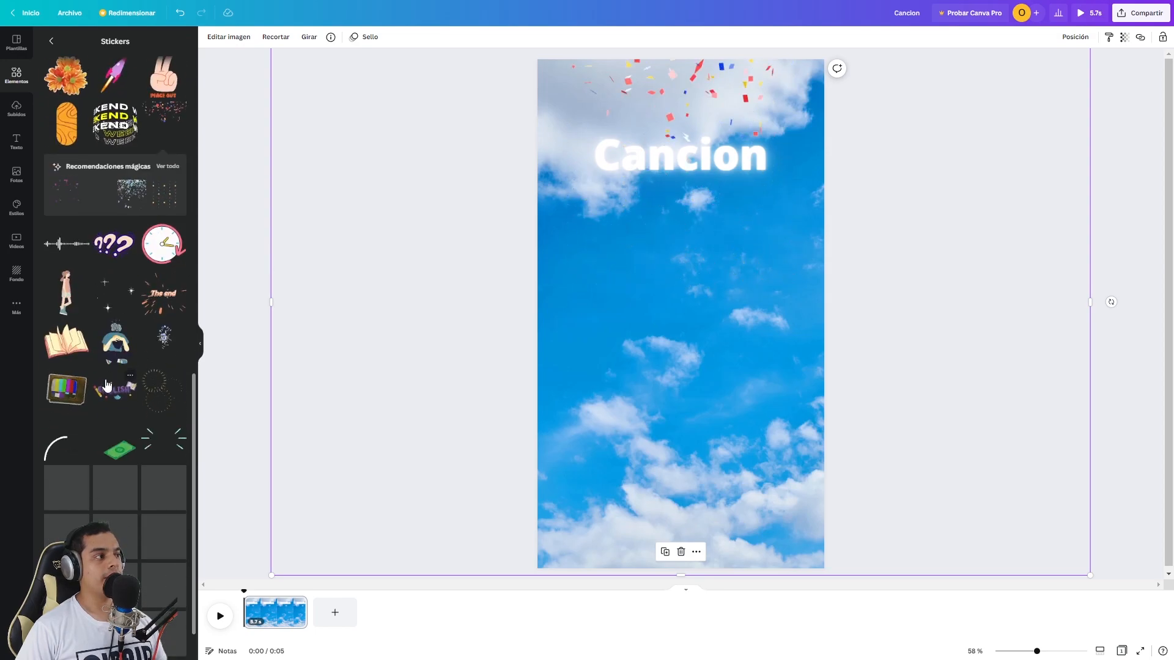
click(64, 300)
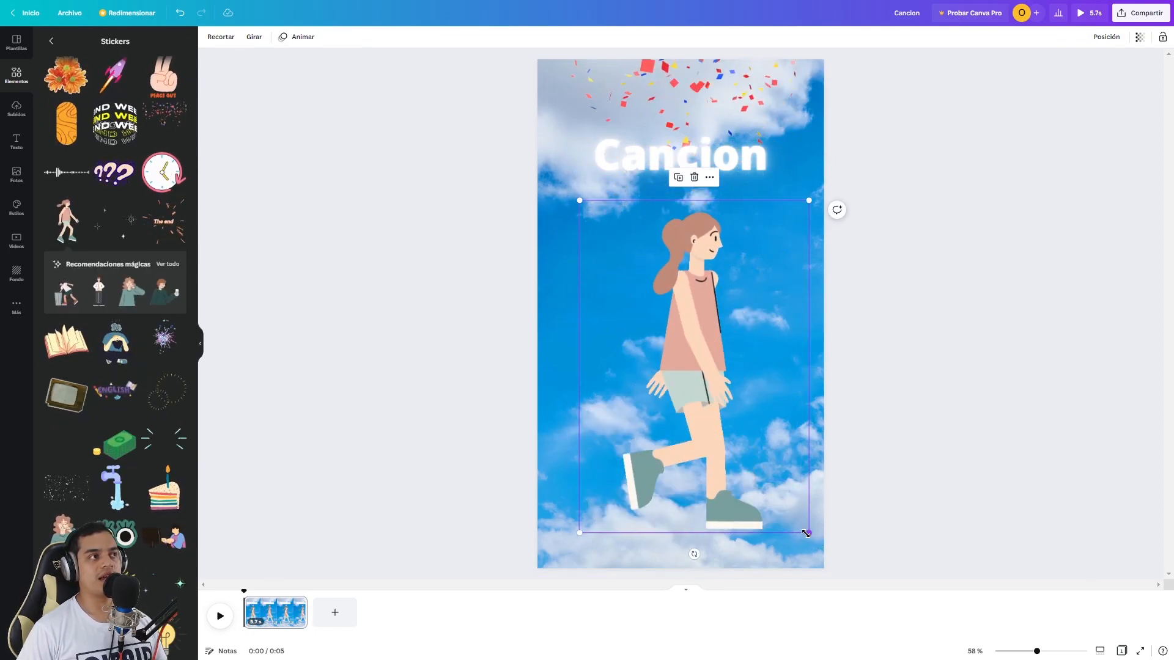
drag(693, 383, 708, 426)
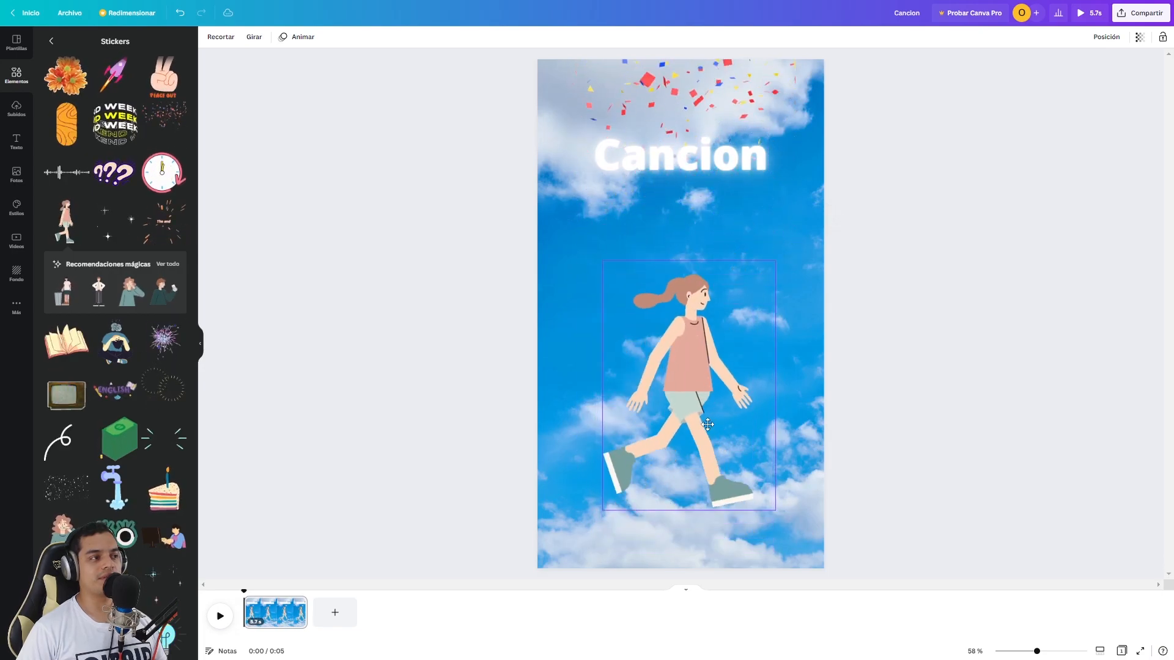
- Add the turquoise butterfly sticker, scale it down and place it just above the walking girl's head
scroll(146, 277, down, 6)
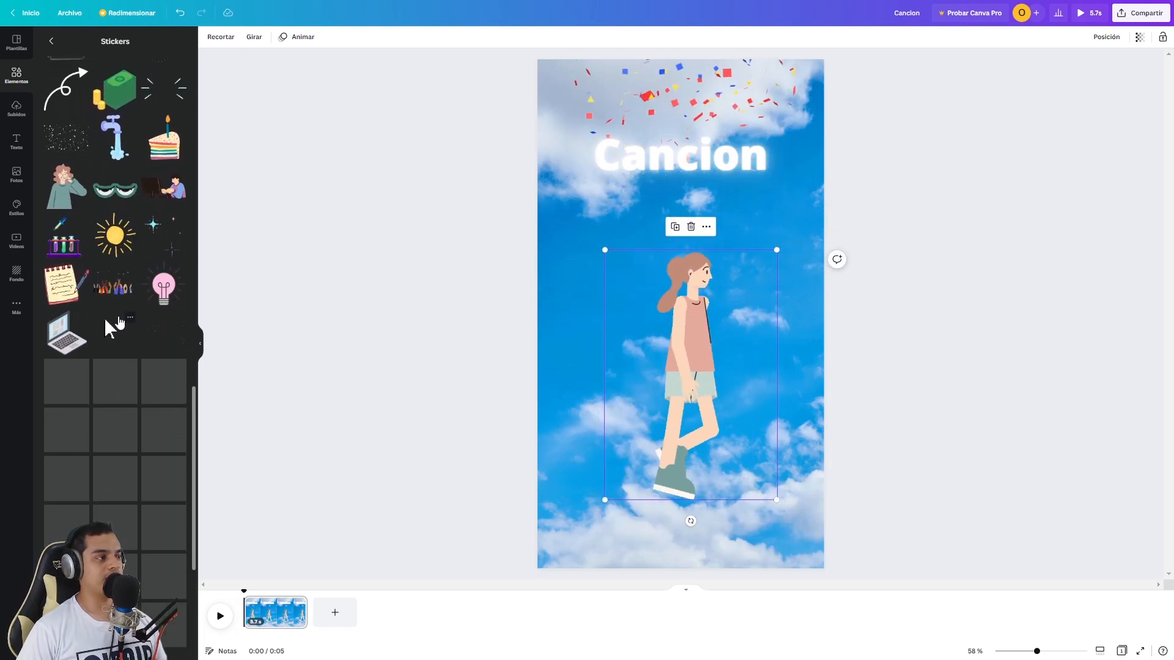
scroll(130, 469, down, 5)
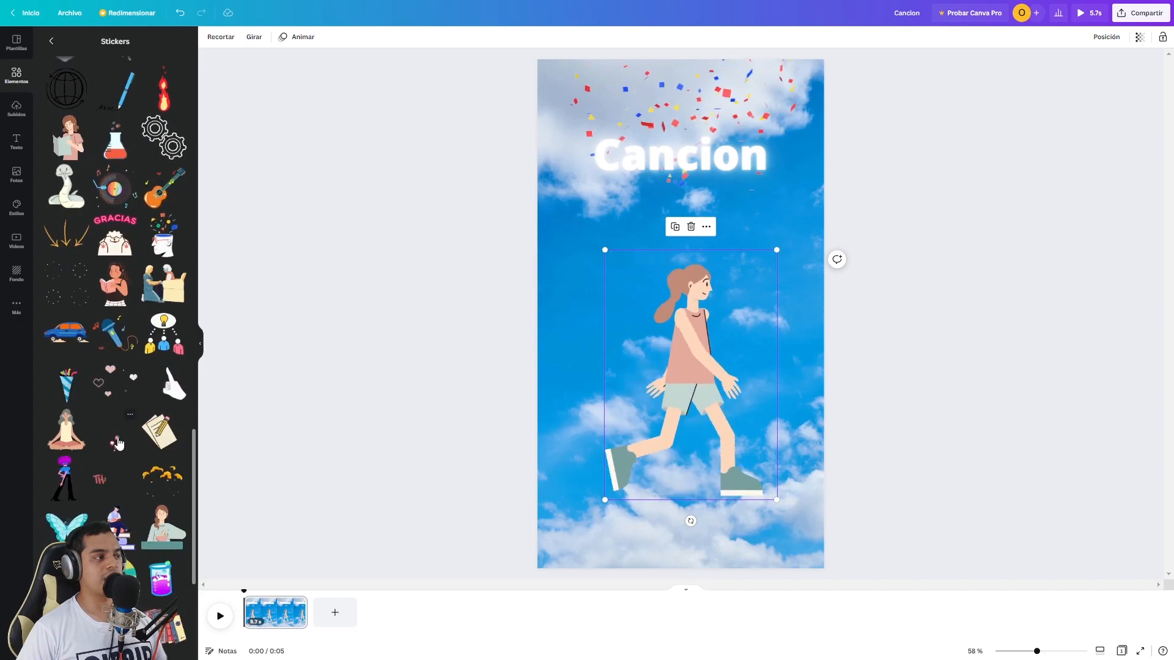
scroll(110, 424, down, 4)
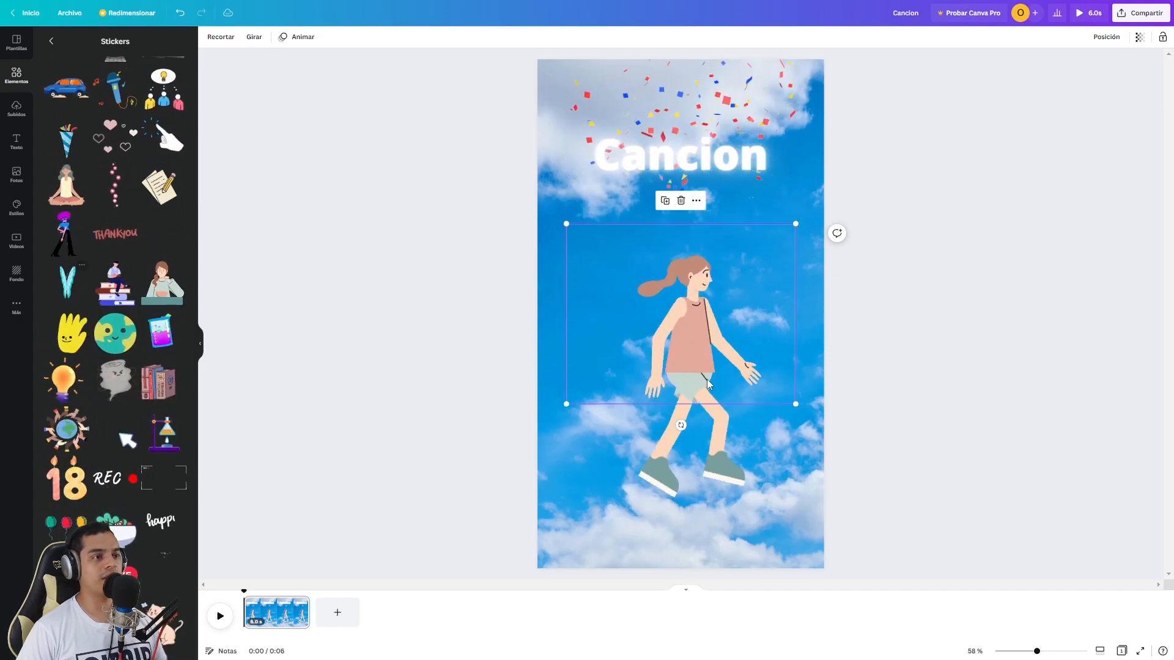
click(66, 283)
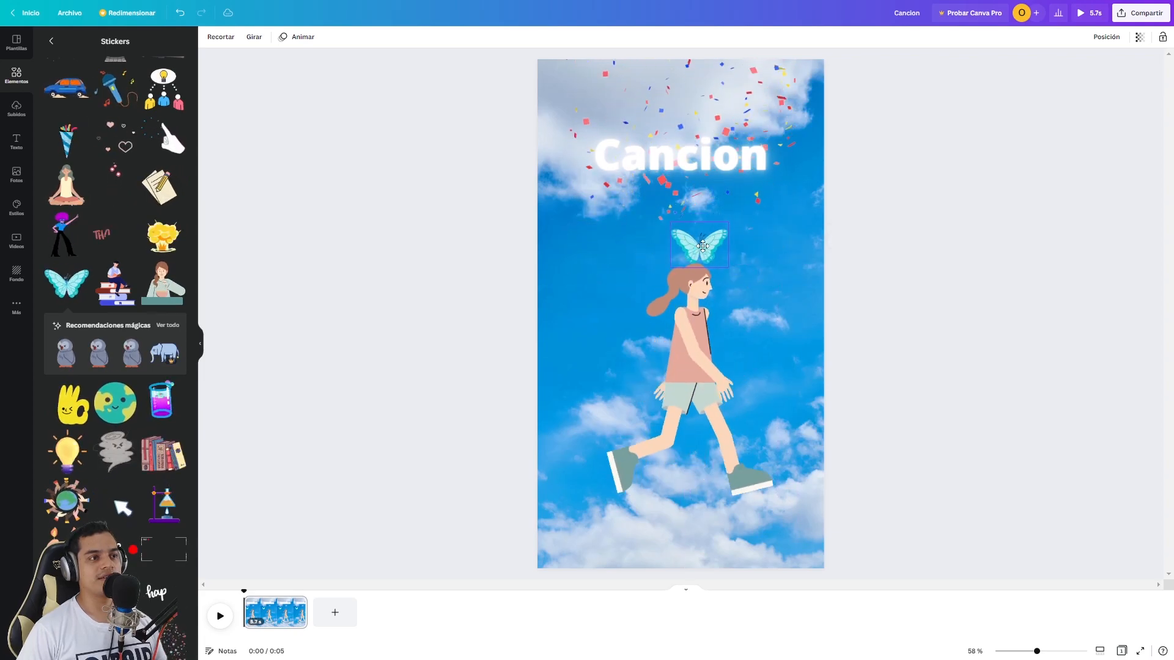
- Browse the remaining trending stickers for more animated elements and return to the sticker categories
scroll(89, 345, down, 7)
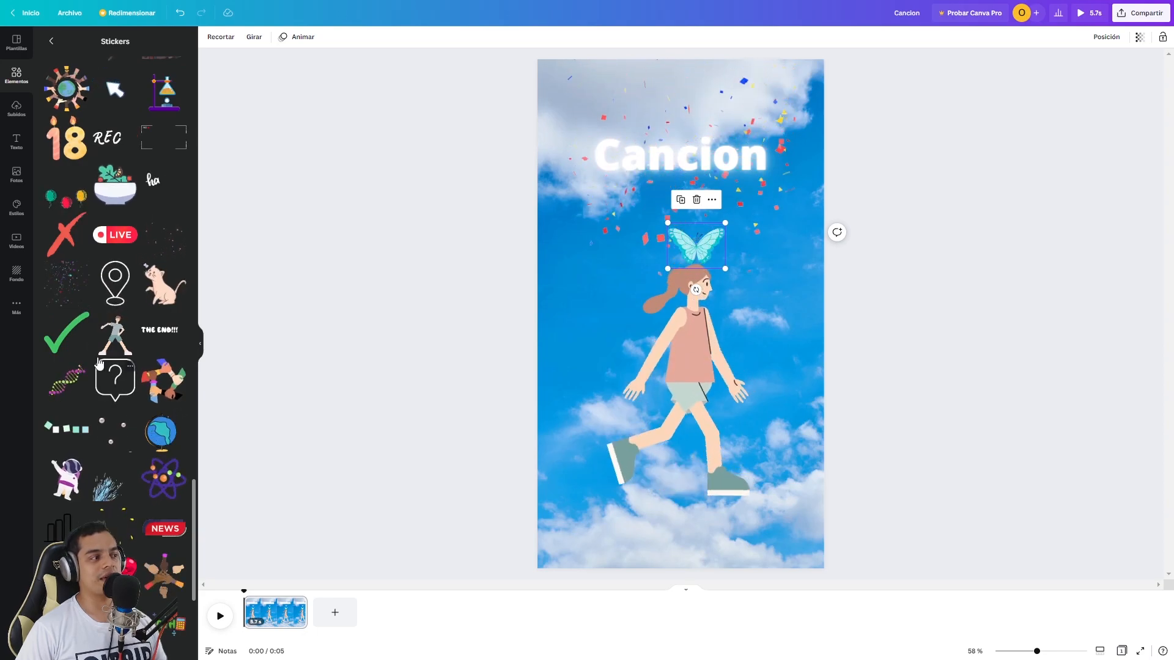
scroll(98, 363, down, 8)
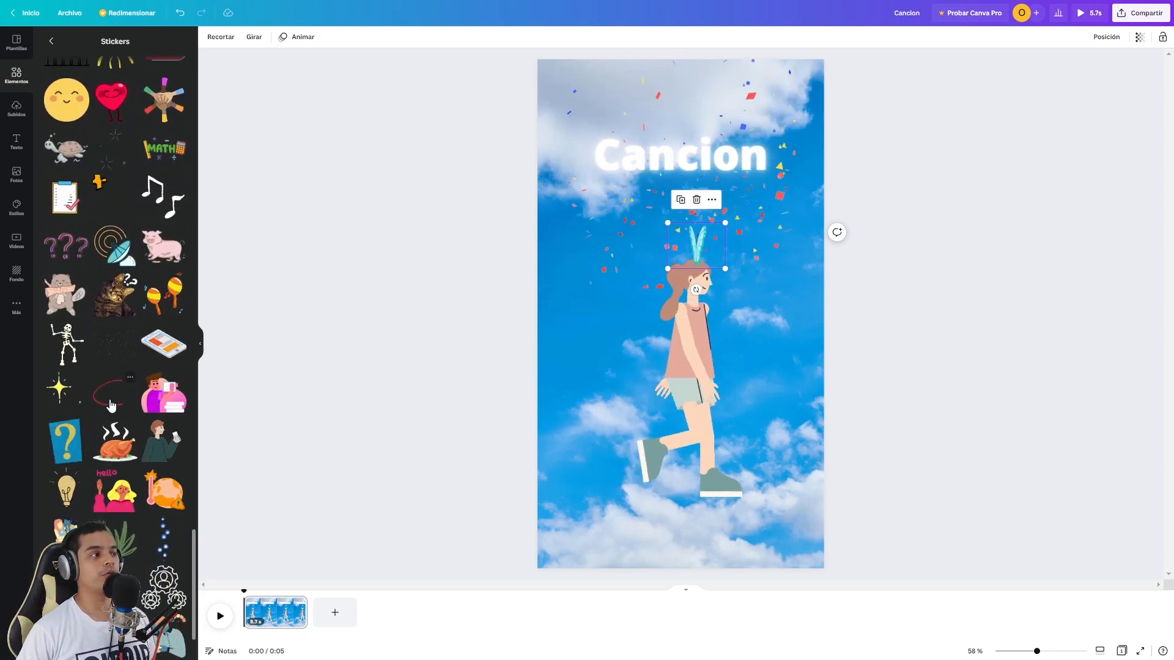
scroll(122, 408, down, 7)
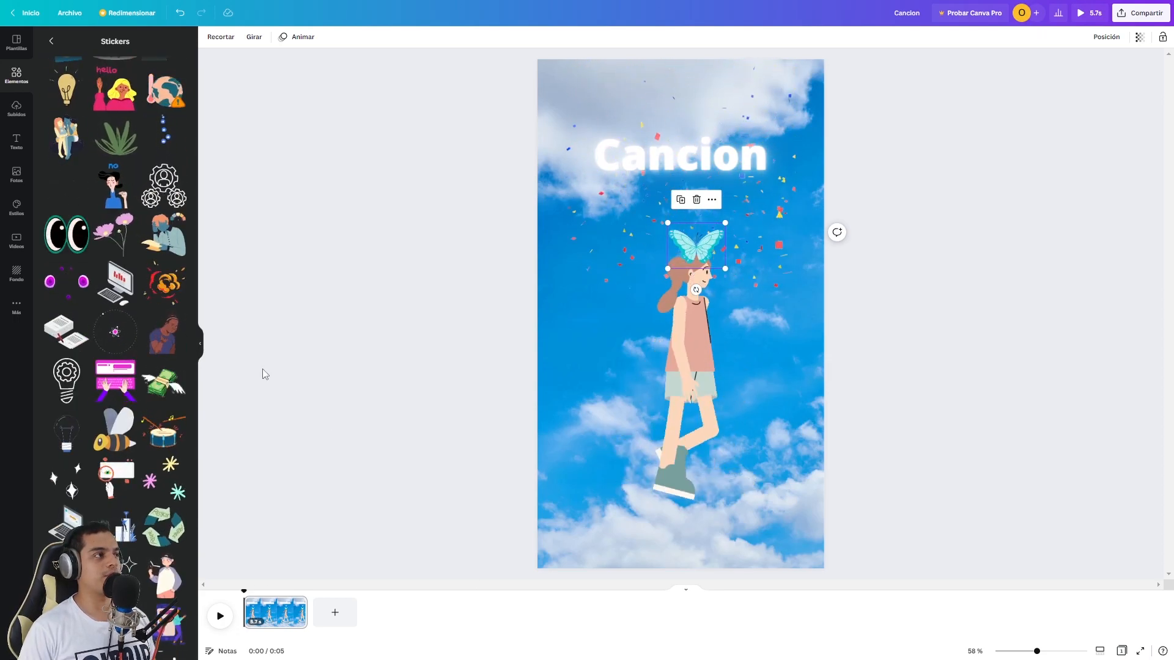
scroll(152, 369, up, 15)
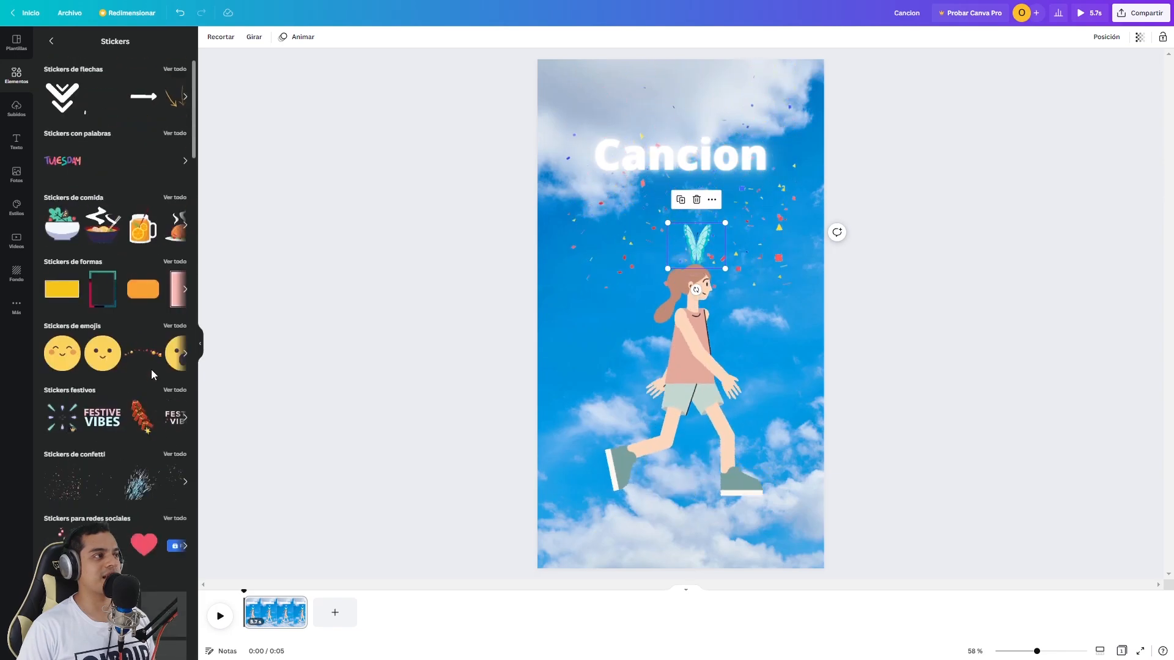
- Leave the sticker categories and search the whole elements library for "camino"
click(52, 43)
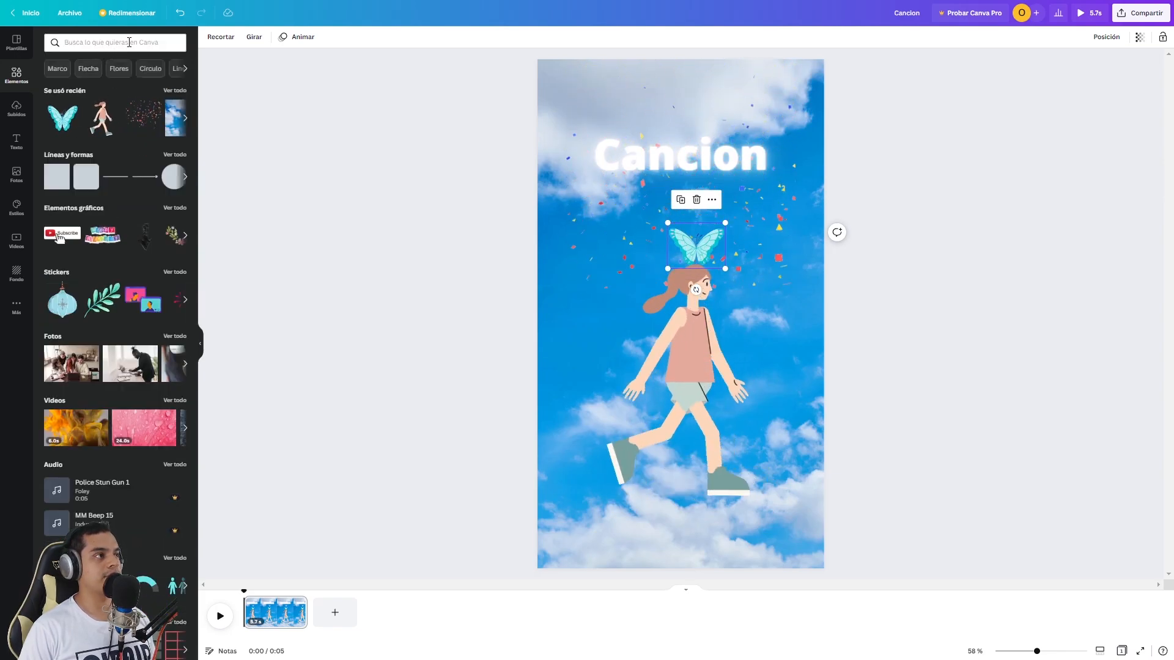
click(130, 42)
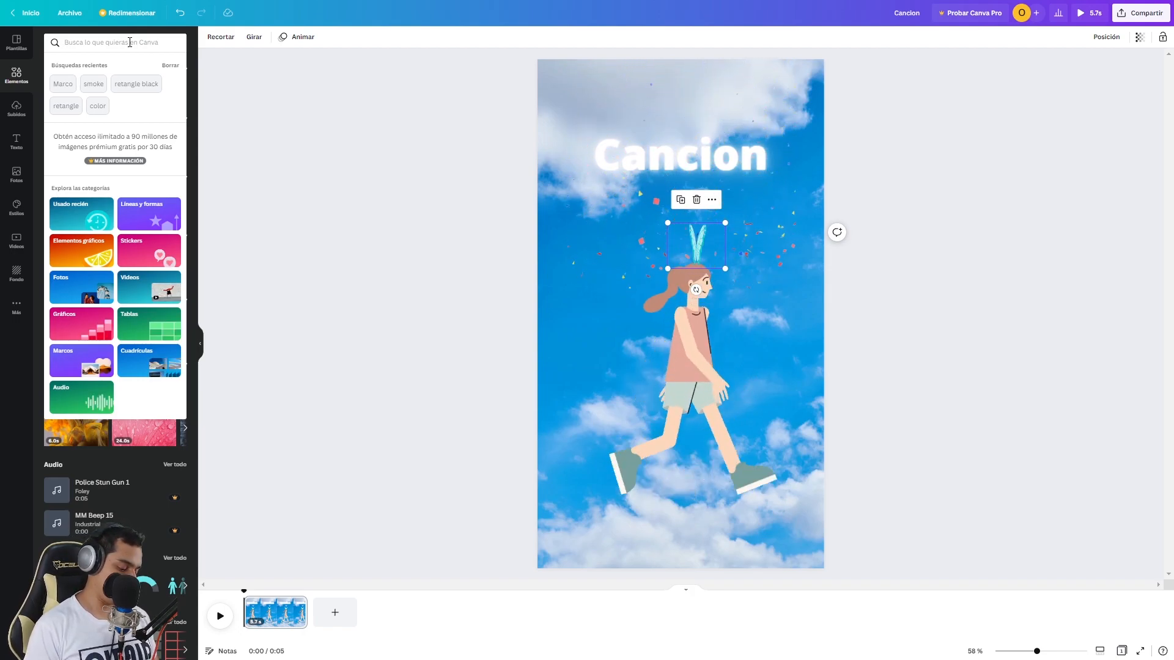
text(camino)
key(Return)
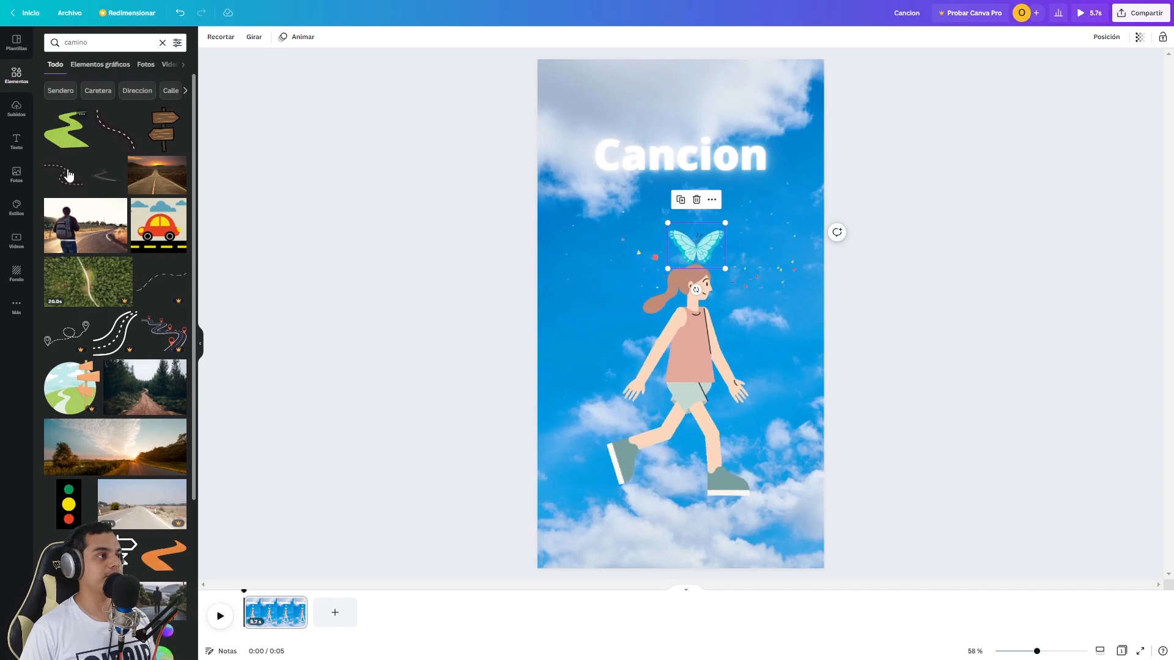
- Add the straight horizontal grey road graphic, enlarge it beyond the page width and place it across the bottom of the page
scroll(83, 271, down, 3)
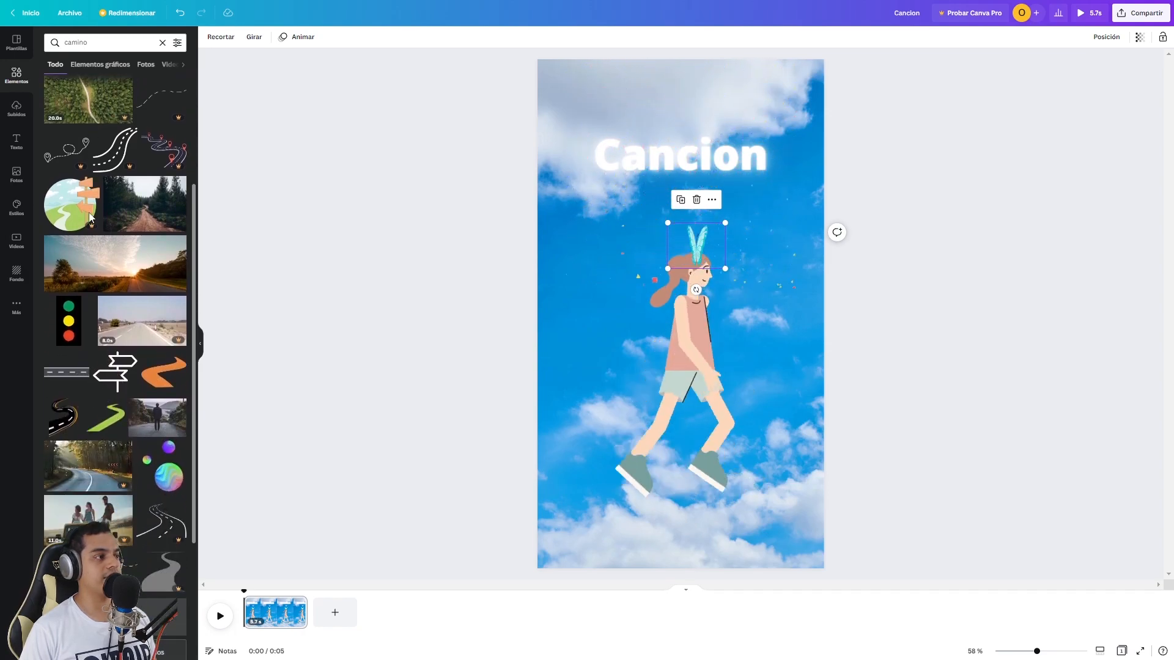
scroll(84, 271, down, 3)
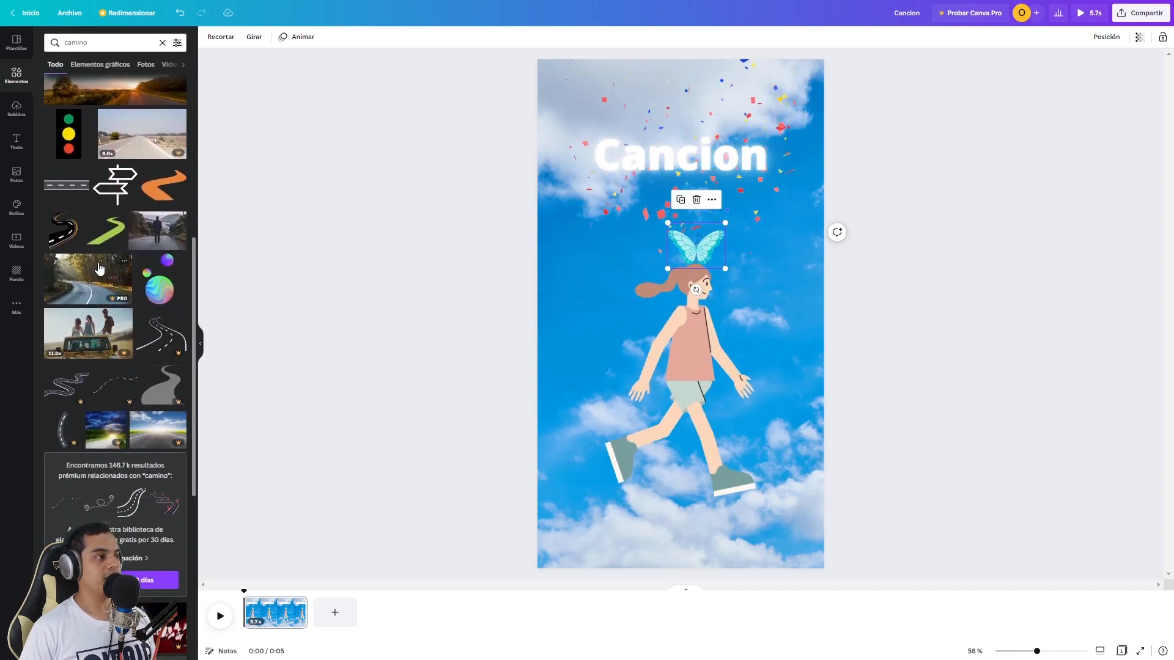
click(67, 185)
drag(738, 327, 1030, 391)
drag(750, 377, 610, 516)
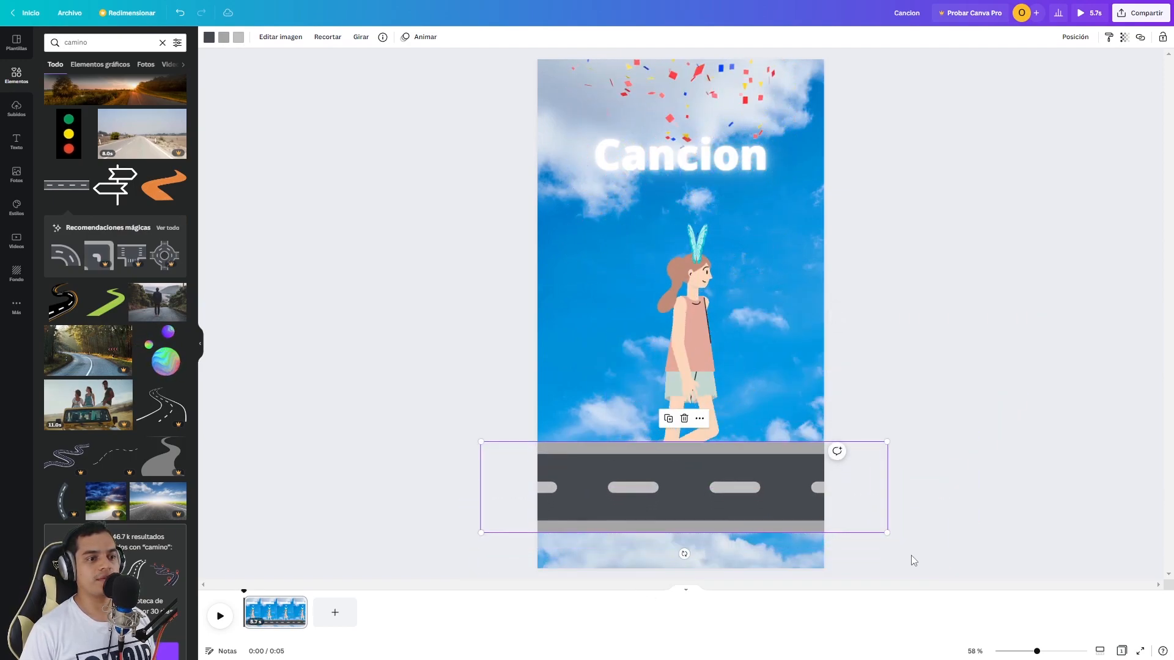
drag(885, 532, 1105, 579)
drag(744, 524, 697, 509)
- Bring the walking girl sticker forward so her legs and feet are in front of the road
click(691, 329)
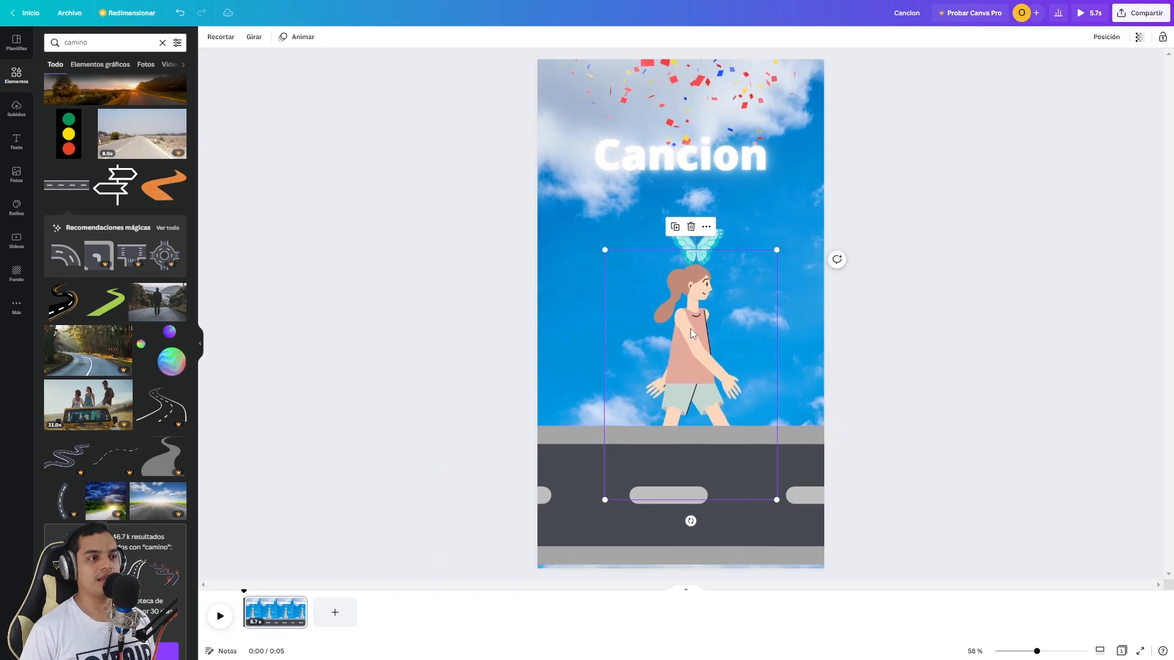
click(1106, 37)
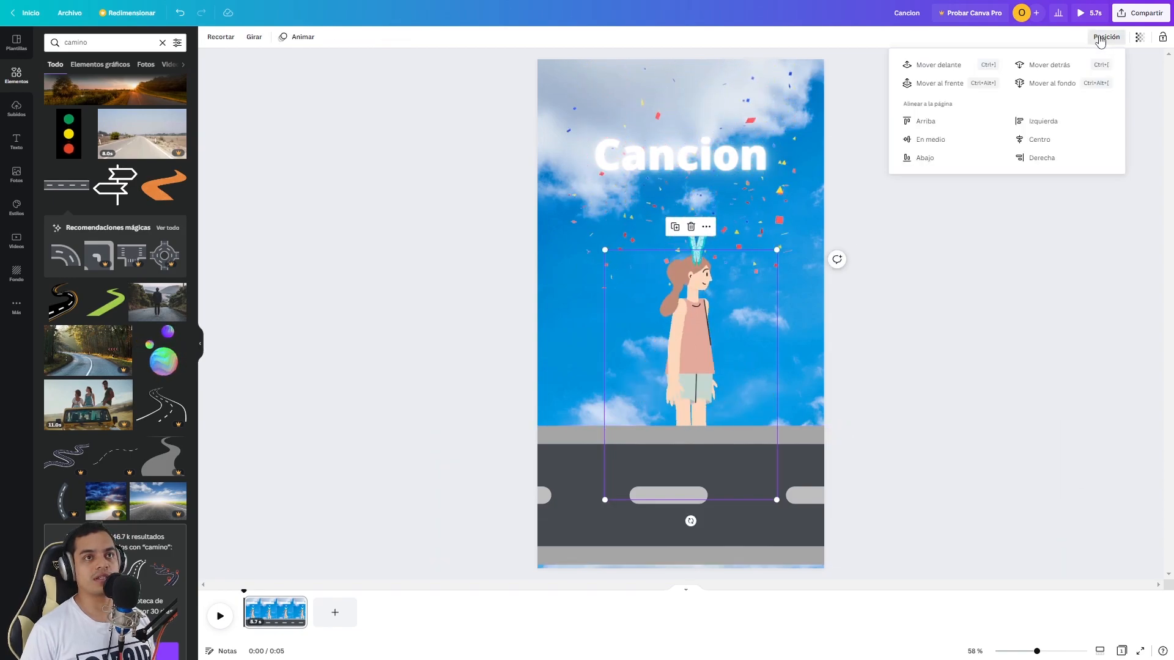
click(947, 65)
click(1000, 341)
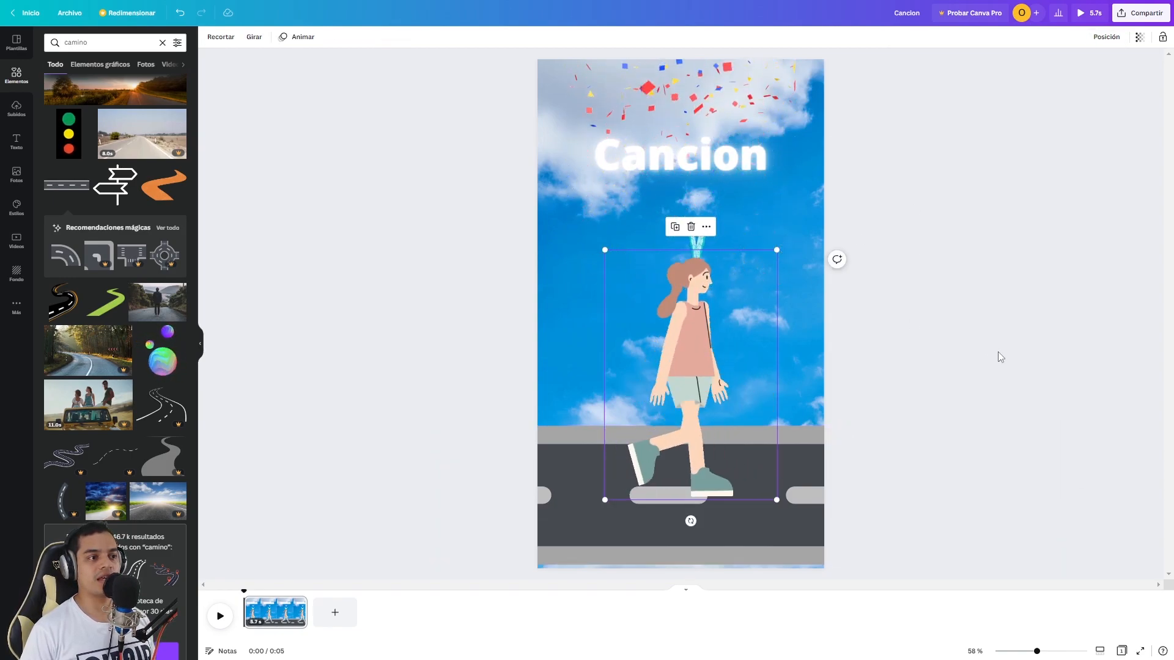
- Move the road graphic slightly lower so its lower edge sits at the bottom of the page
click(414, 338)
drag(642, 547, 639, 556)
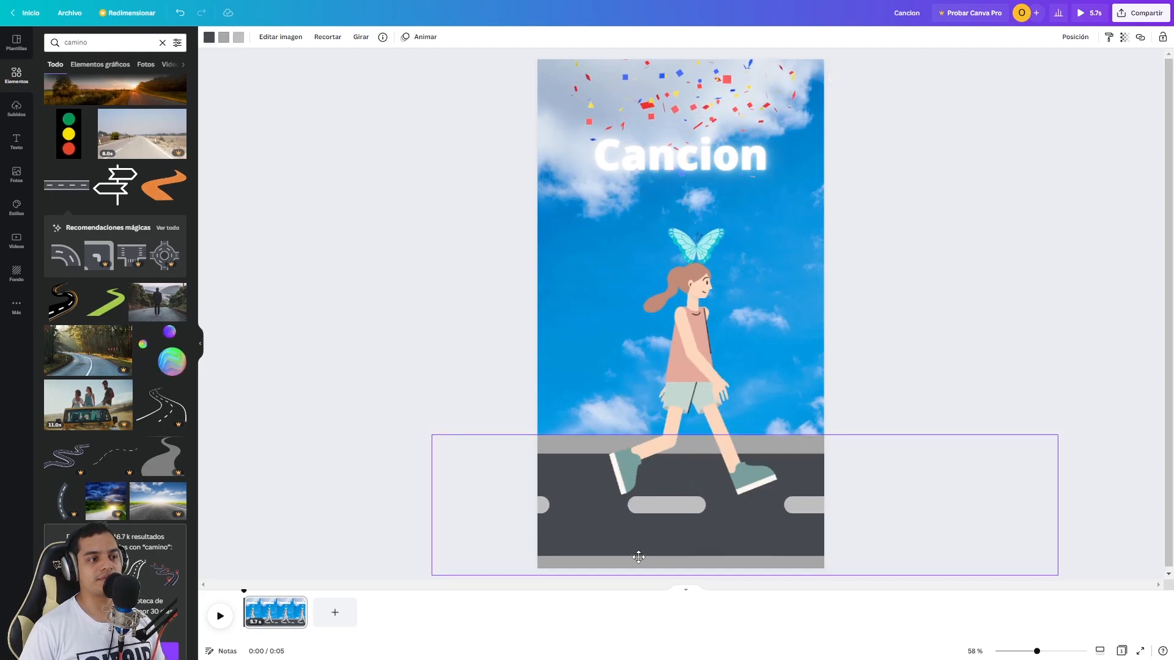
click(905, 277)
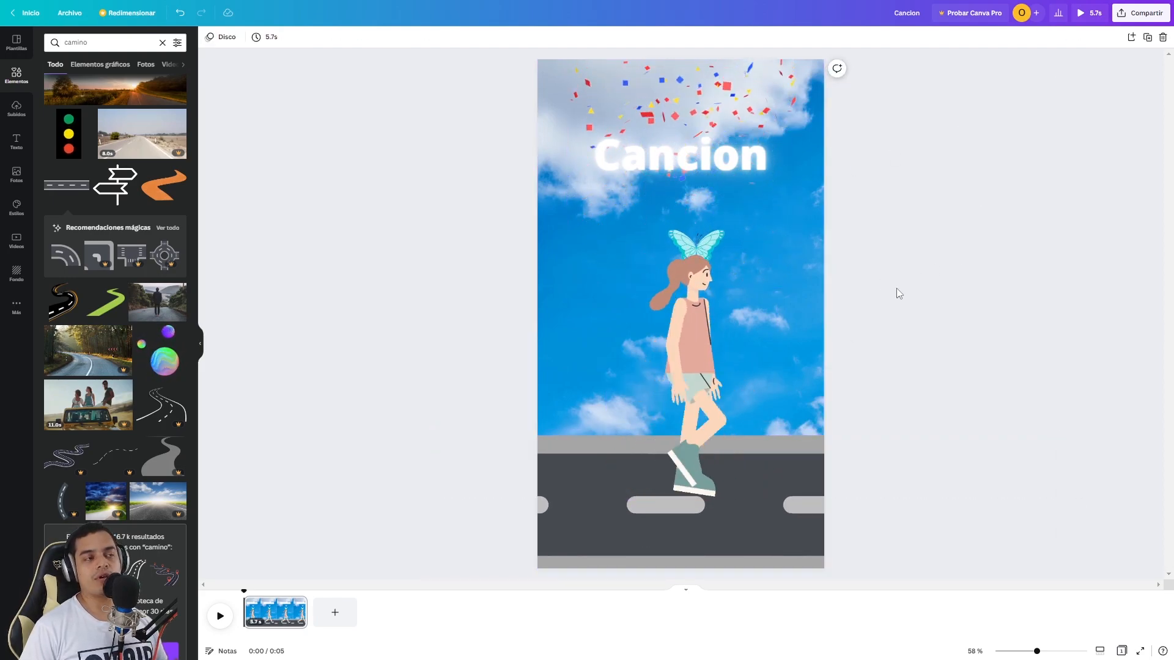
- Extend the page's duration to about 7.8 seconds and download the design as an MP4 video
drag(306, 613, 331, 621)
click(1005, 205)
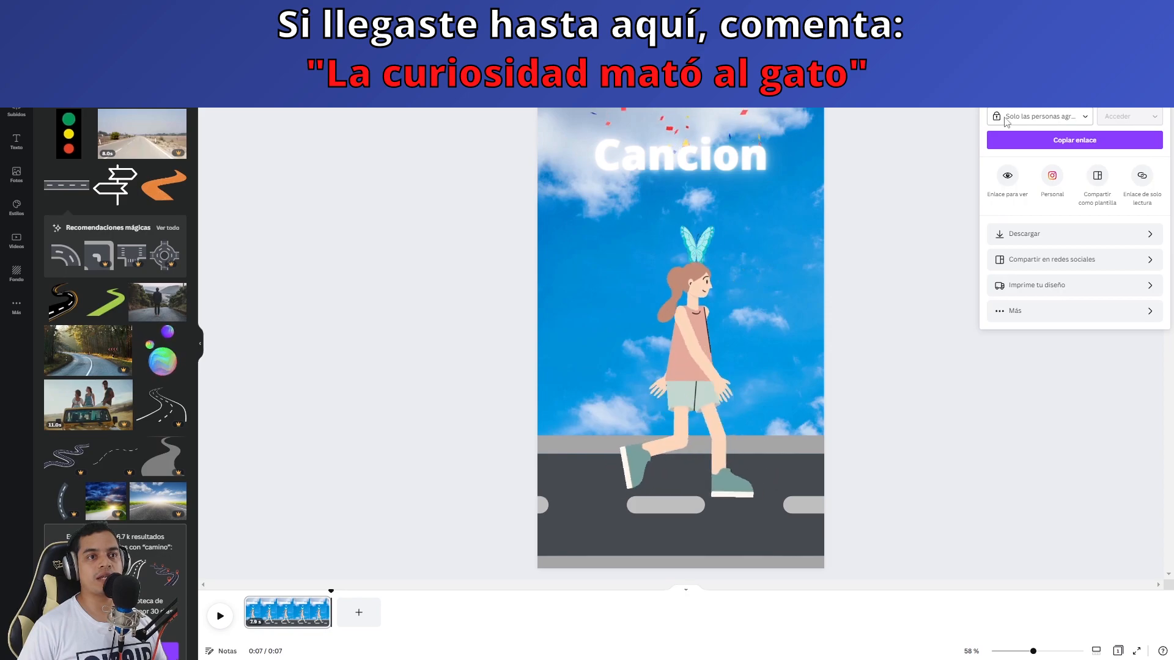
click(1028, 234)
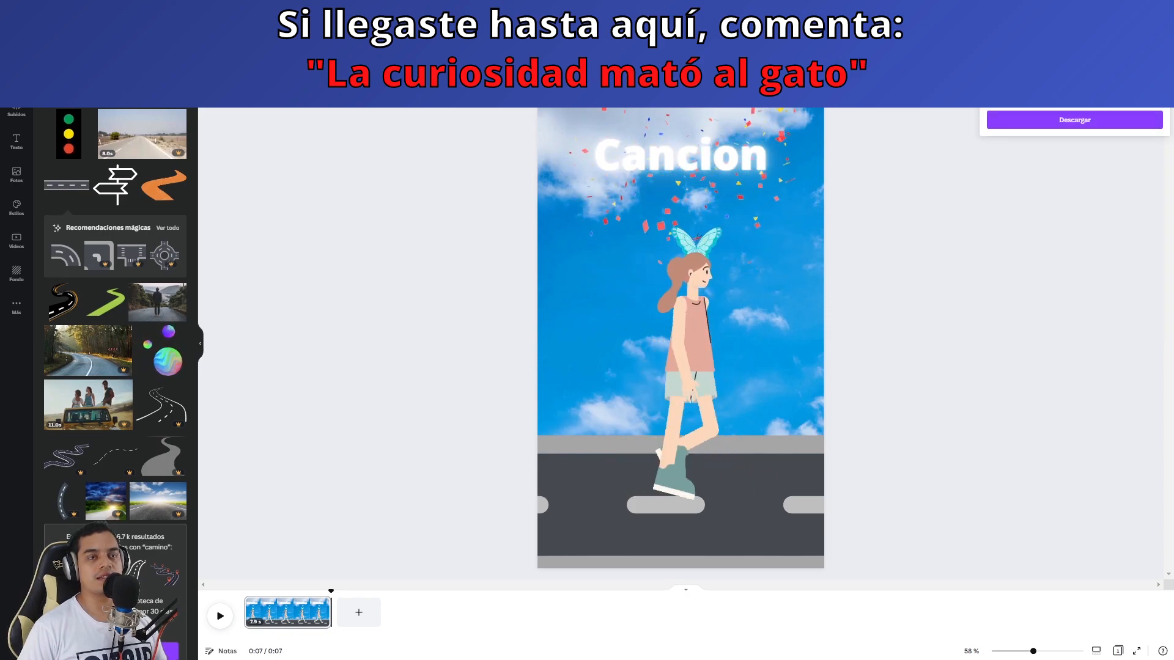
click(1077, 120)
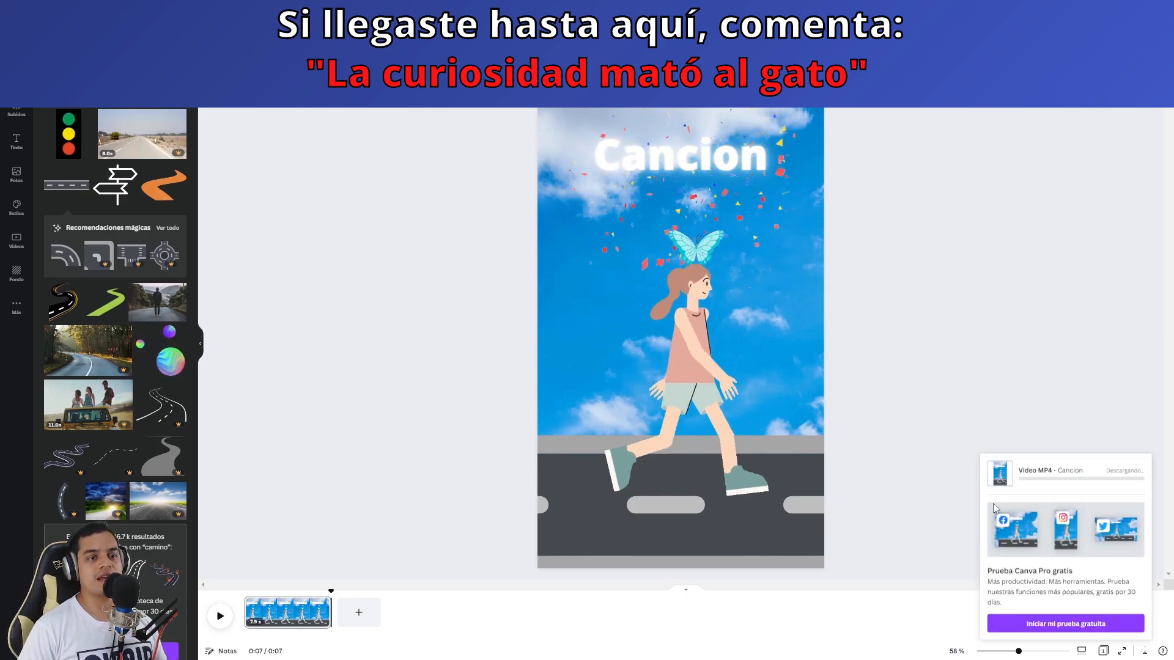